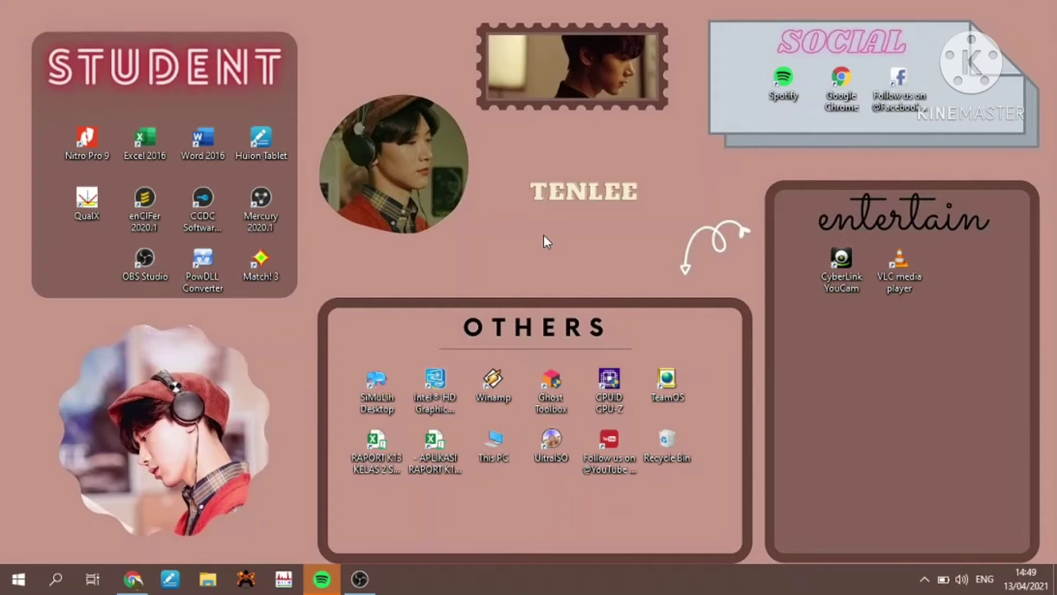
Open Google Chrome and search Google for "qualx xrd"
double_click(827, 74)
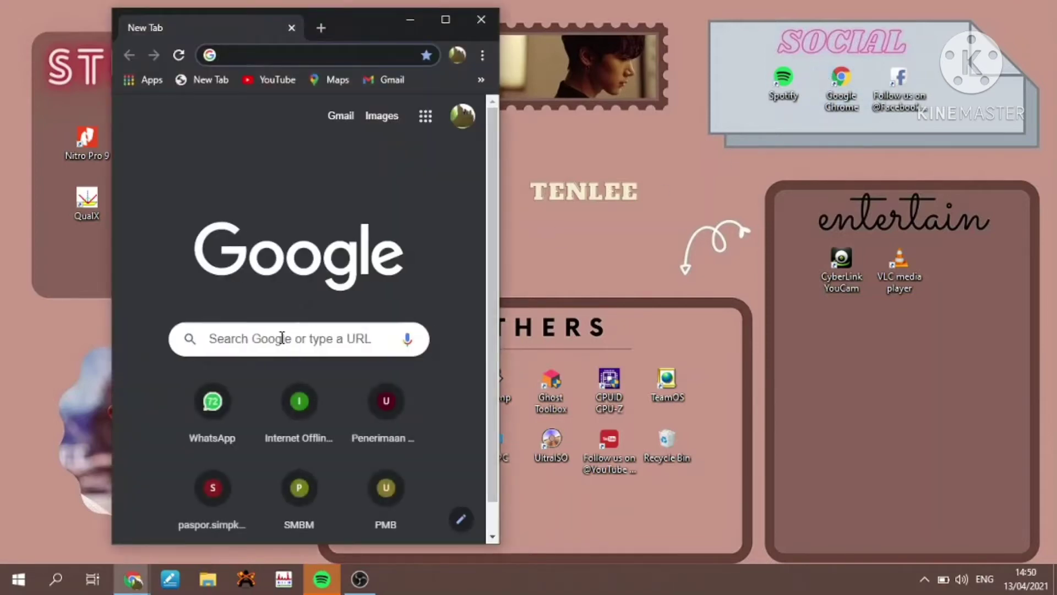
click(282, 337)
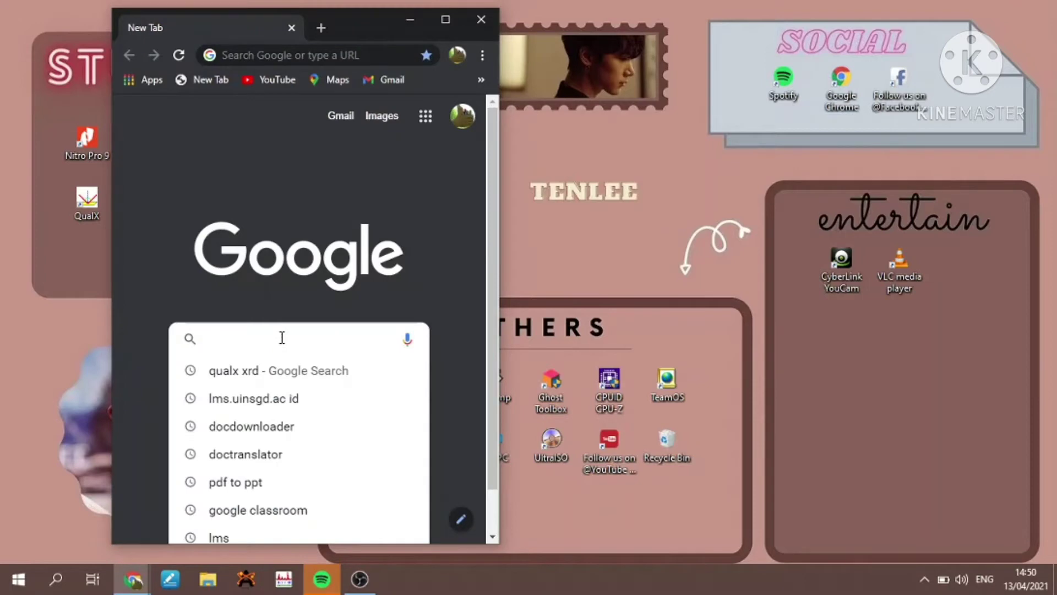
text(qualax)
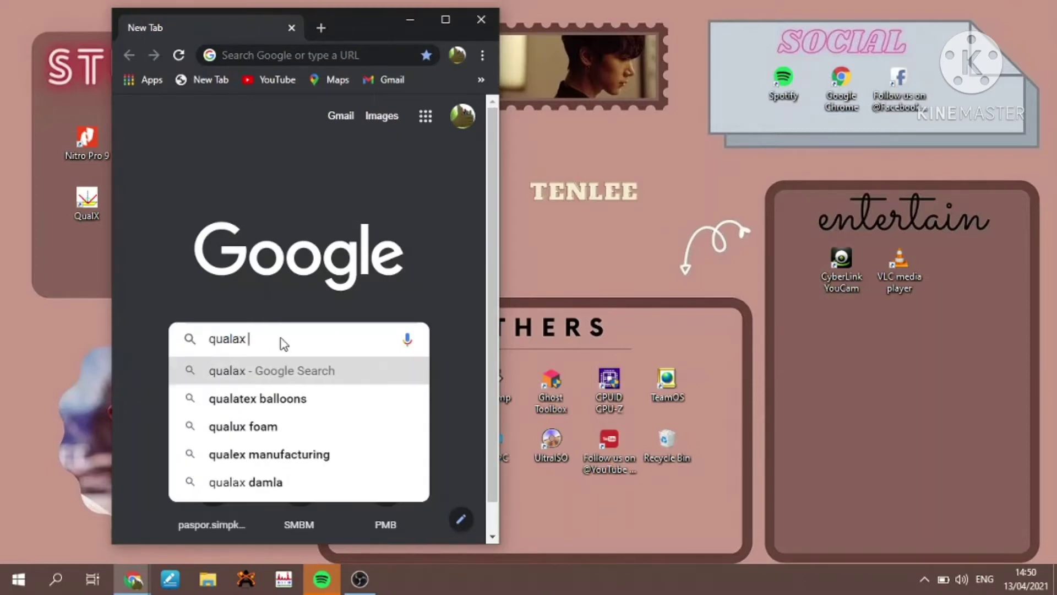
key(BackSpace)
key(BackSpace)
text(x x)
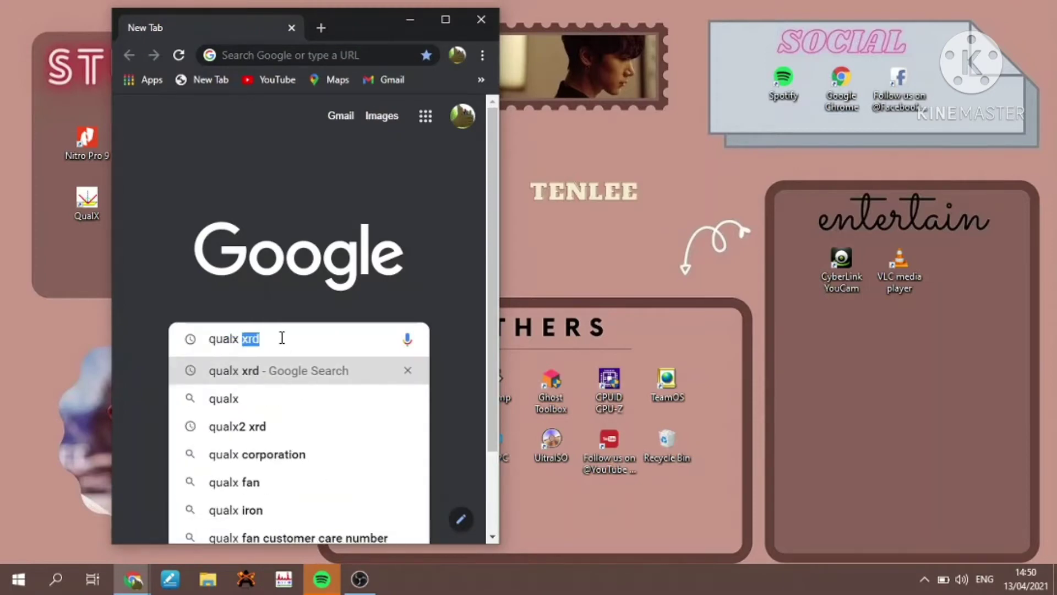
text(rd)
key(Return)
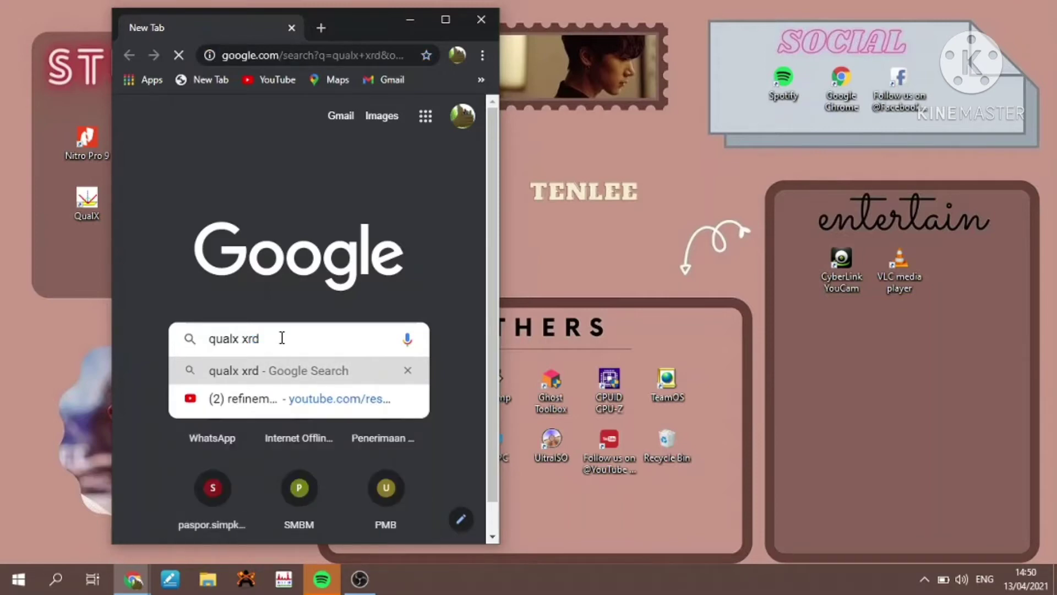
Enlarge the browser and look through the QualX2 download page for the available Windows versions
click(446, 20)
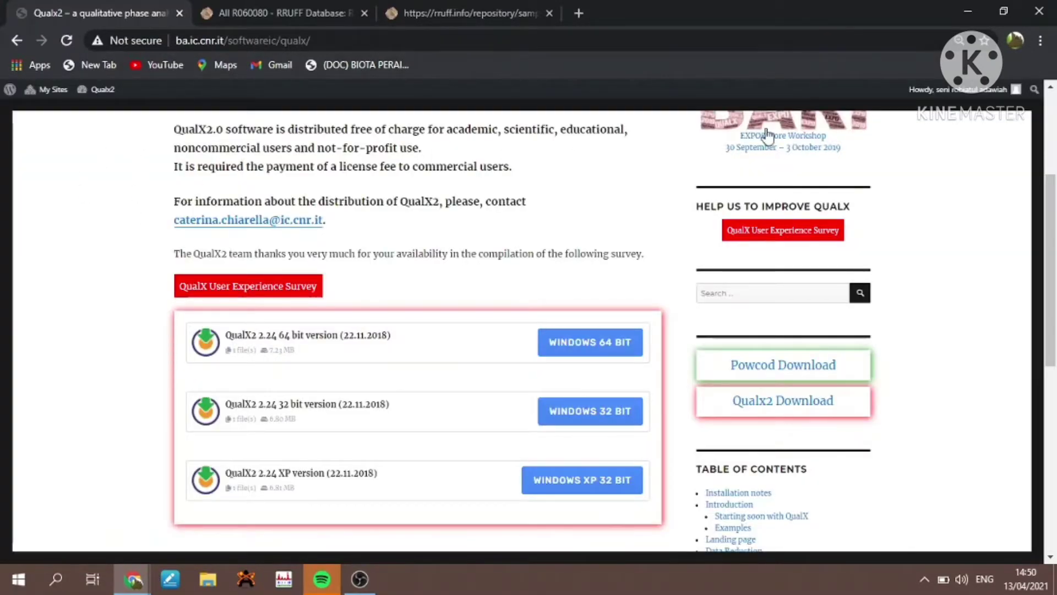
scroll(935, 181, up, 3)
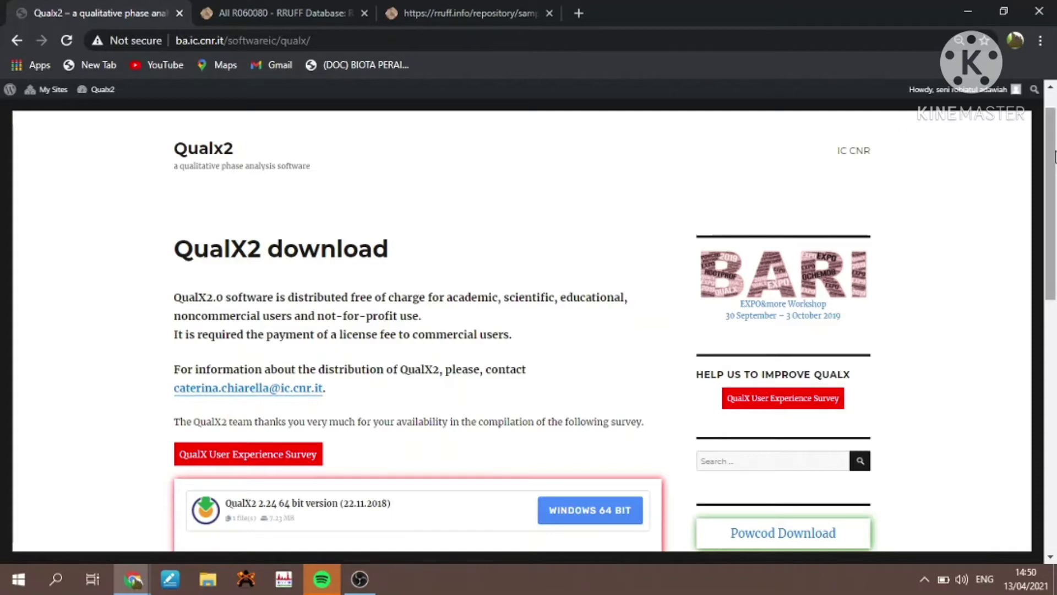
drag(1054, 157, 1054, 247)
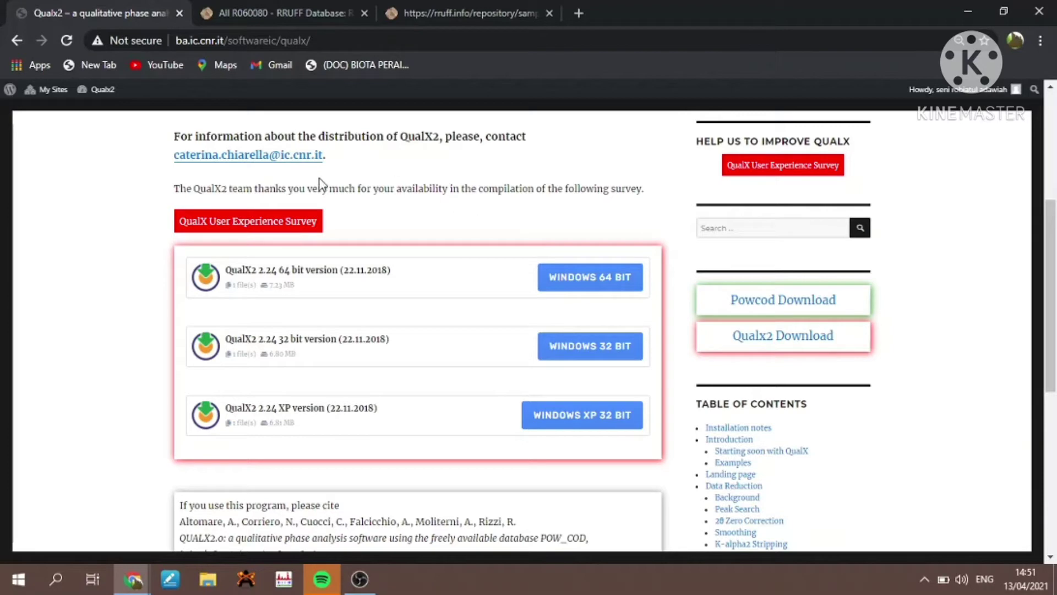
Minimize both browser windows and launch QualX from the desktop
click(965, 11)
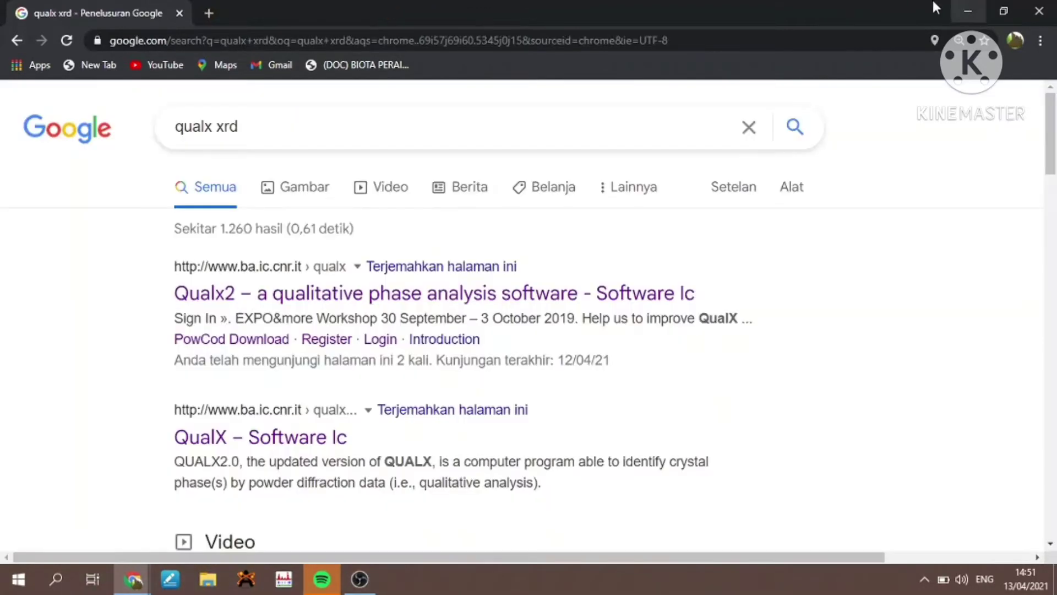
click(968, 11)
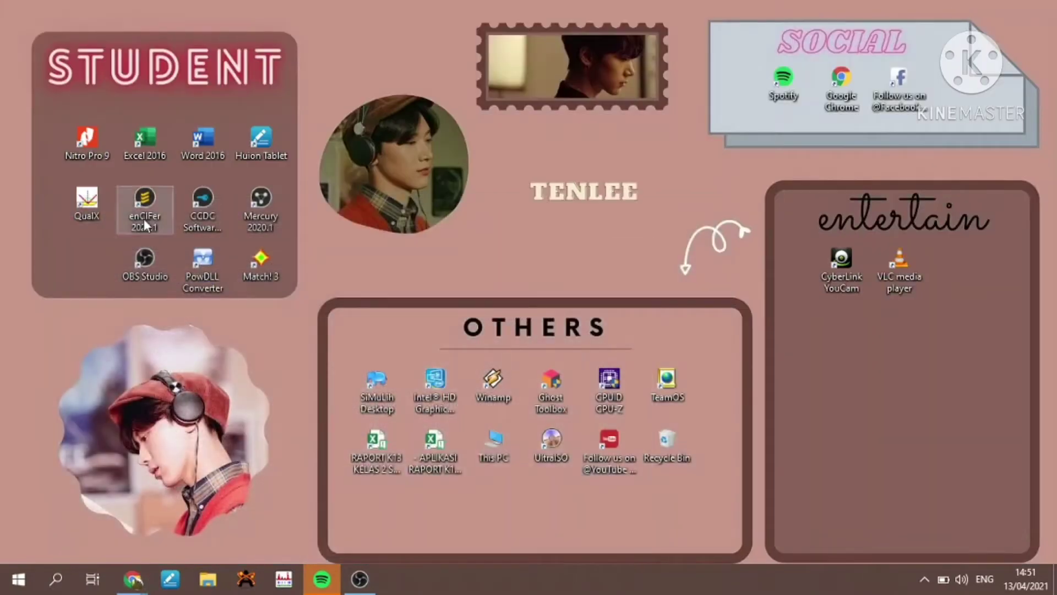
double_click(94, 210)
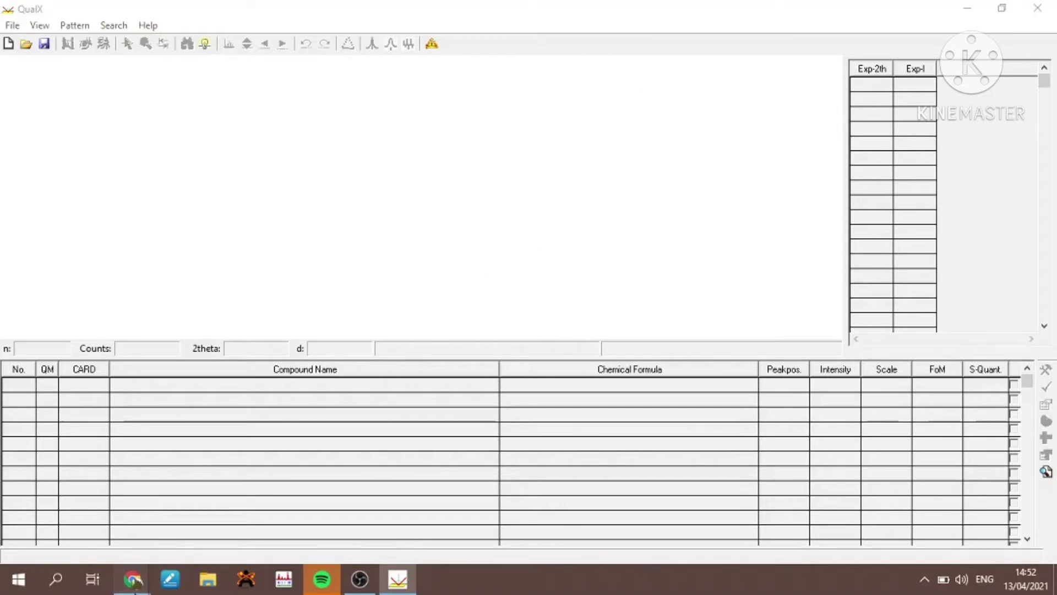
Switch to Chrome and examine the RRUFF record of Sillimanite R060080 and its raw powder diffraction XY data
mouse_move(133, 578)
mouse_move(210, 537)
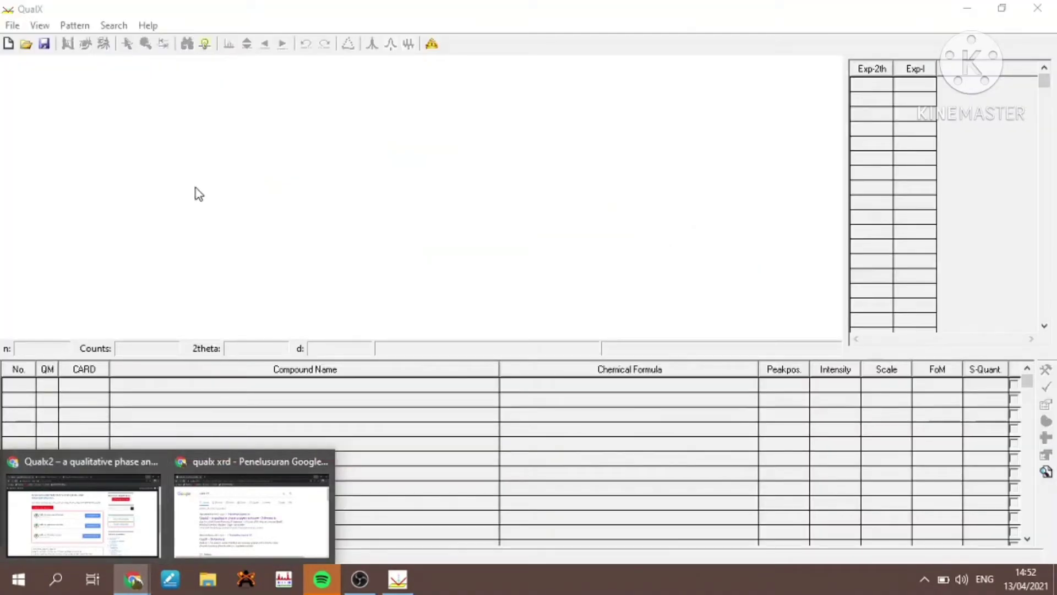
click(93, 529)
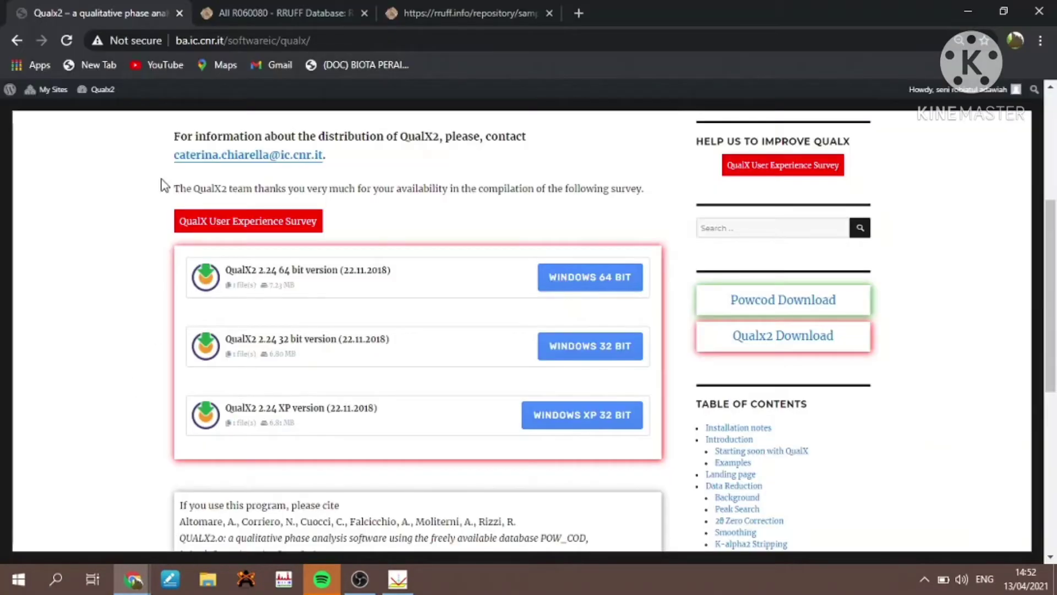
click(240, 7)
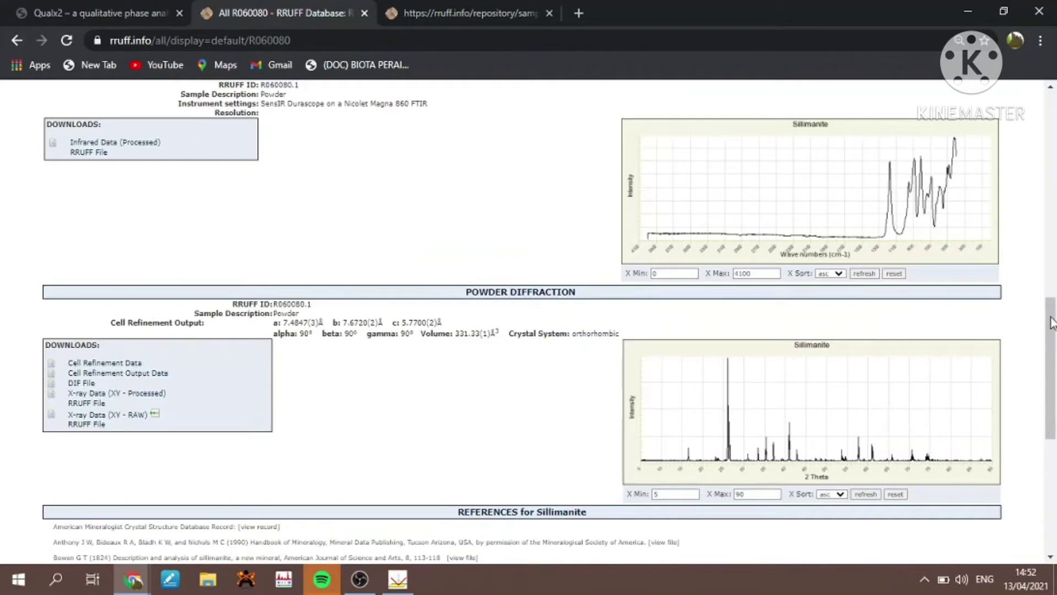
drag(1052, 324, 1054, 132)
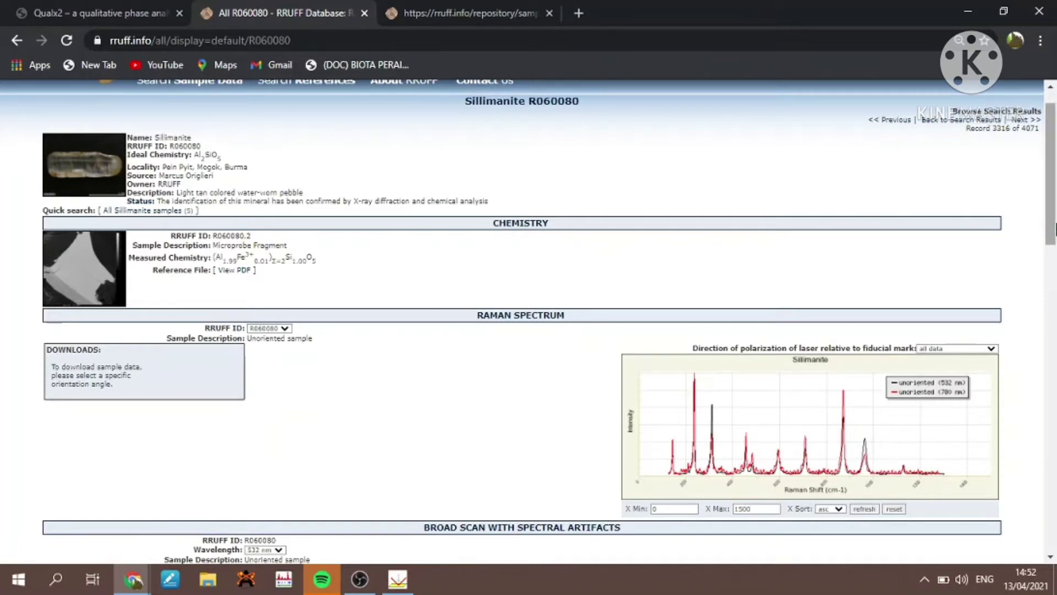
drag(1055, 220, 1055, 420)
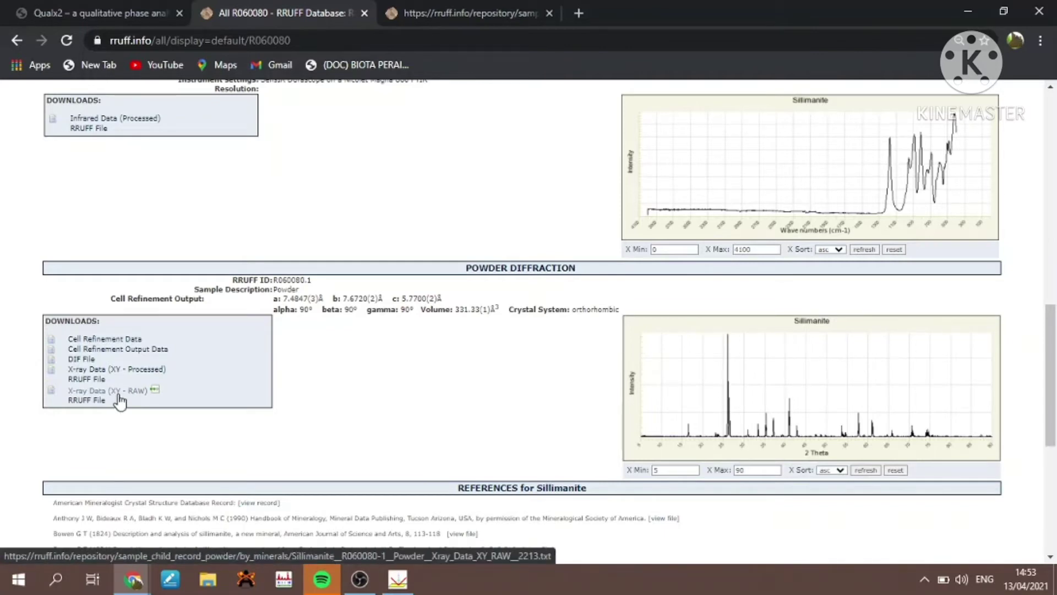
click(462, 3)
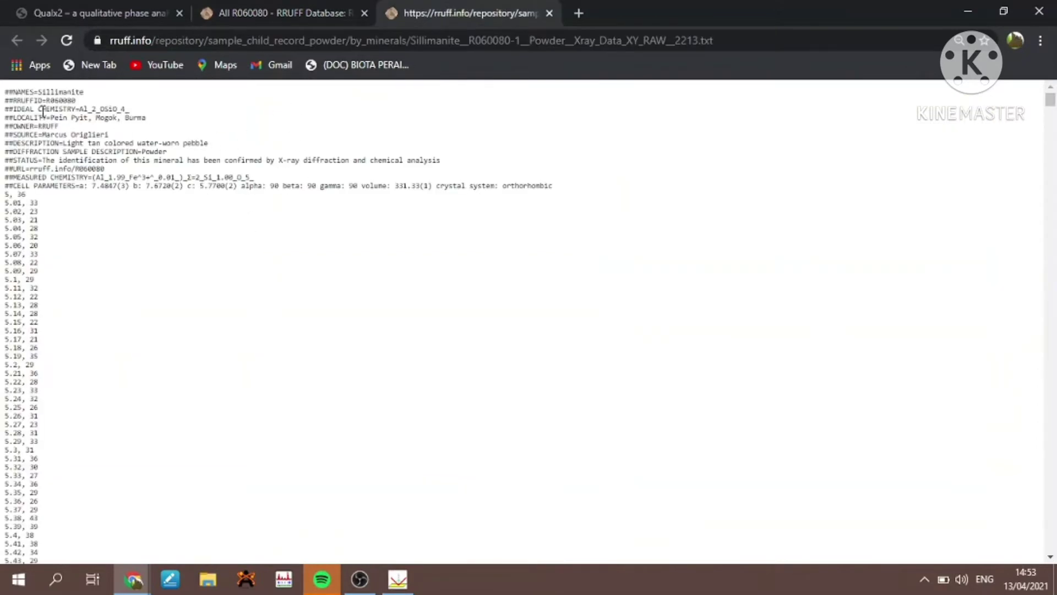
Try to save the Sillimanite raw X-ray data as a text file in the ELSUD folder, without replacing an existing file
key(ctrl+a)
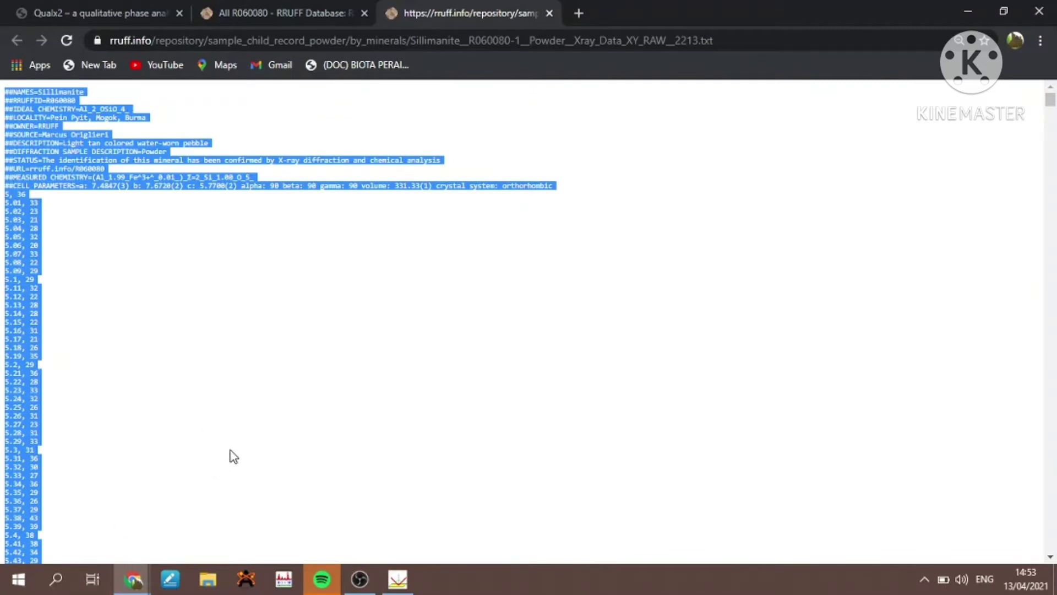
click(340, 340)
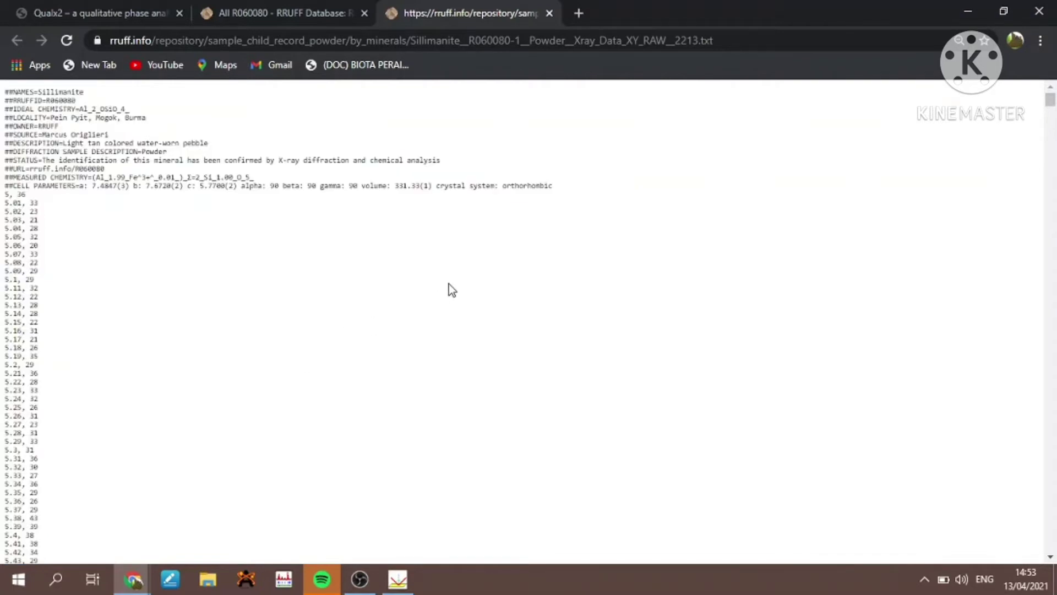
key(ctrl+s)
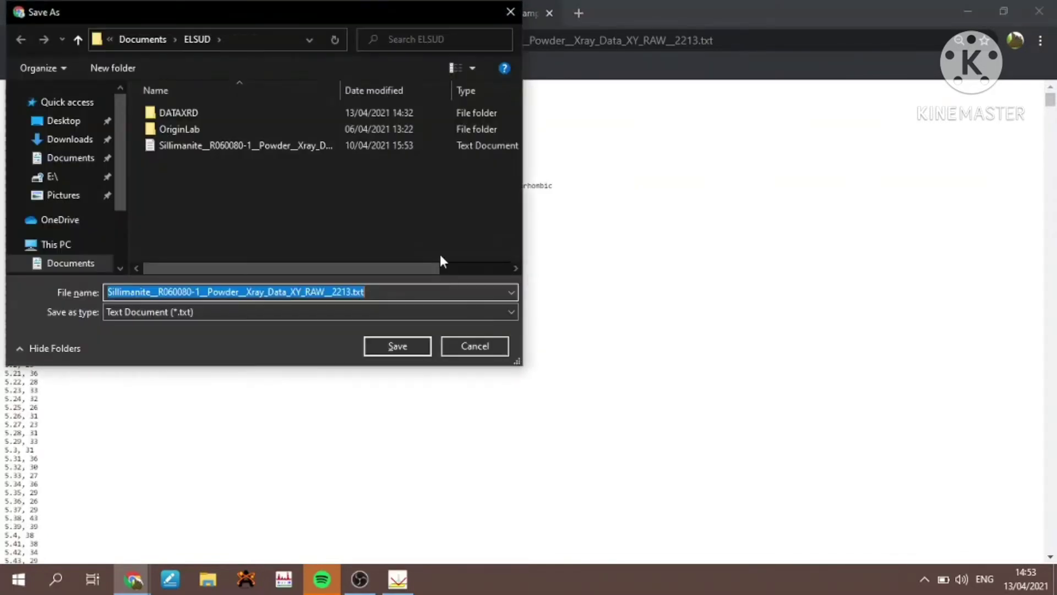
click(396, 347)
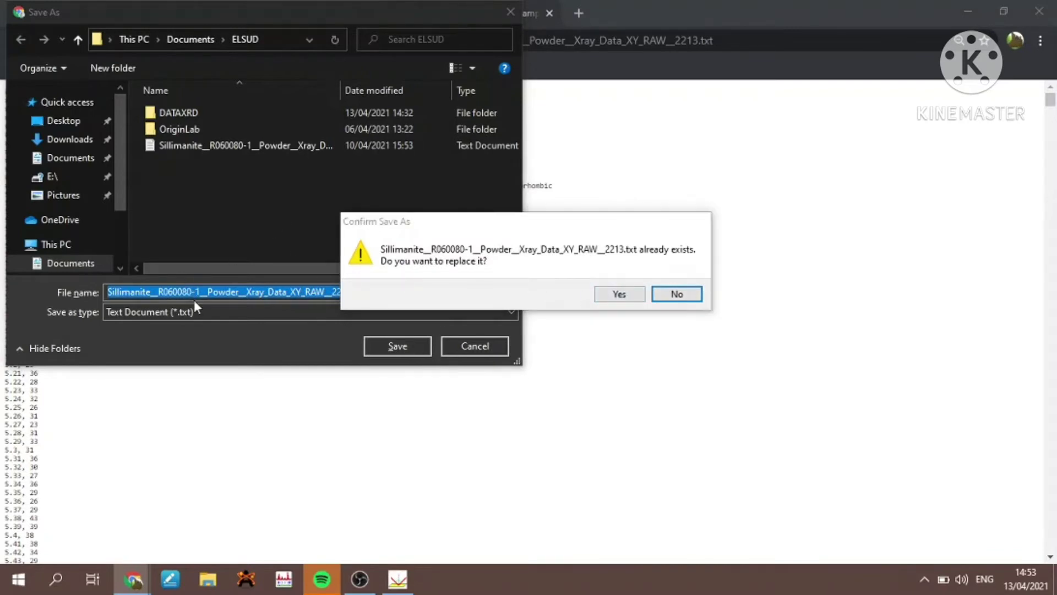
click(672, 297)
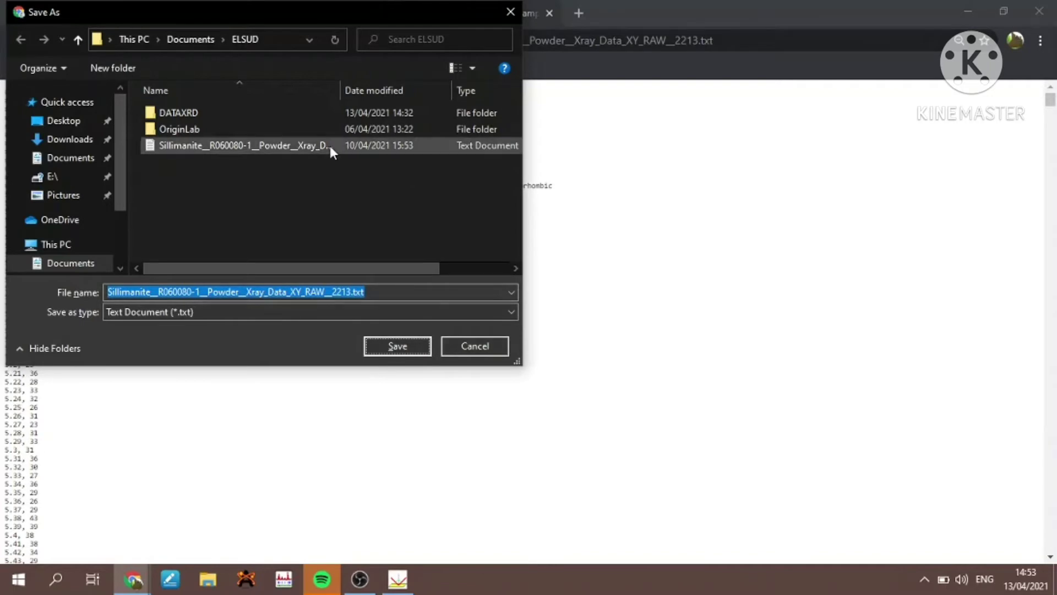
click(468, 346)
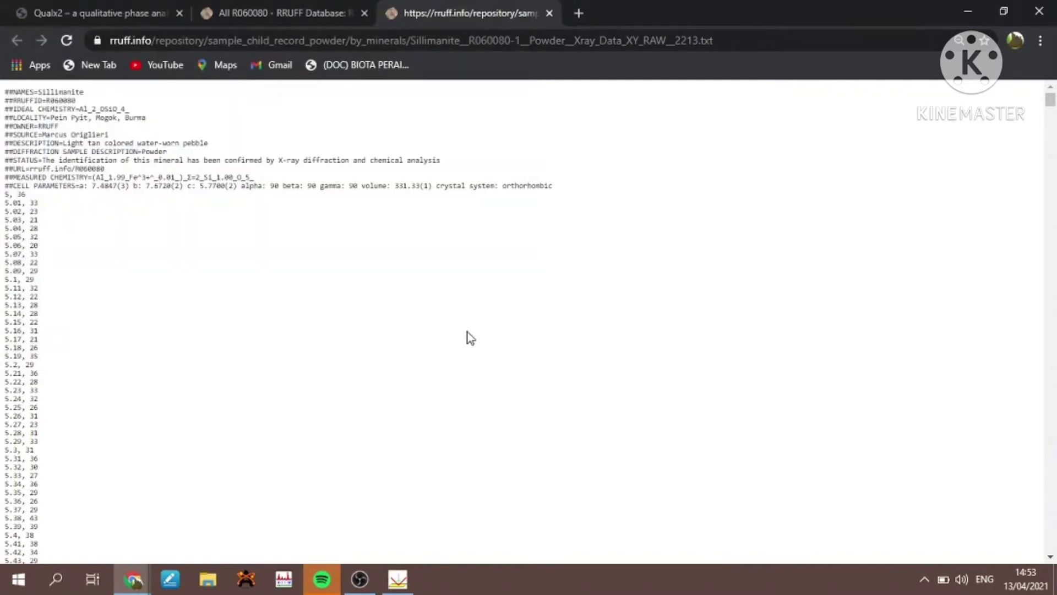
Switch back to QualX and try to import diffraction data from the ELSUD folder
click(967, 10)
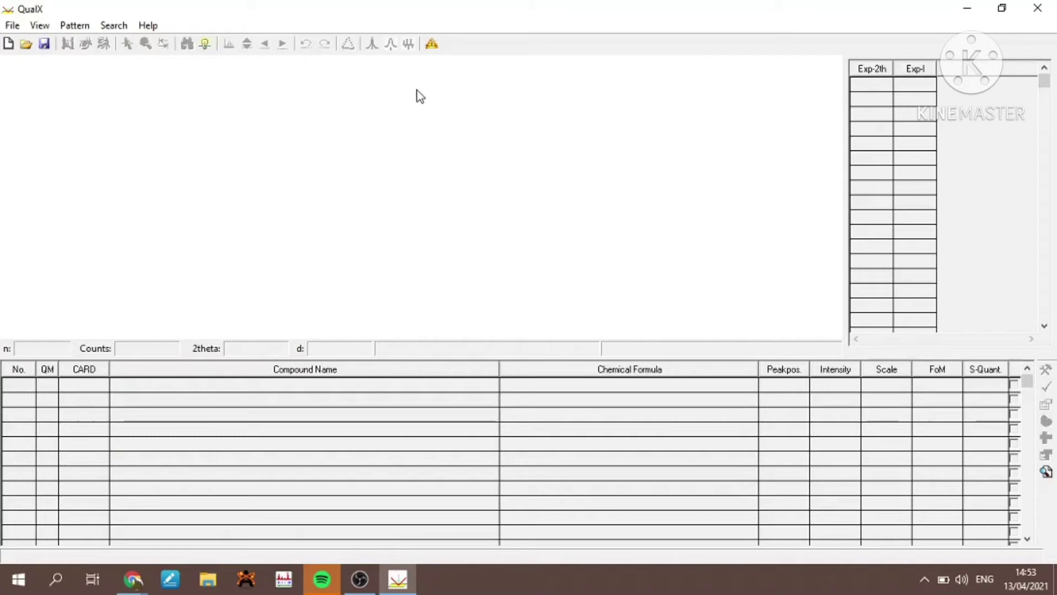
click(12, 26)
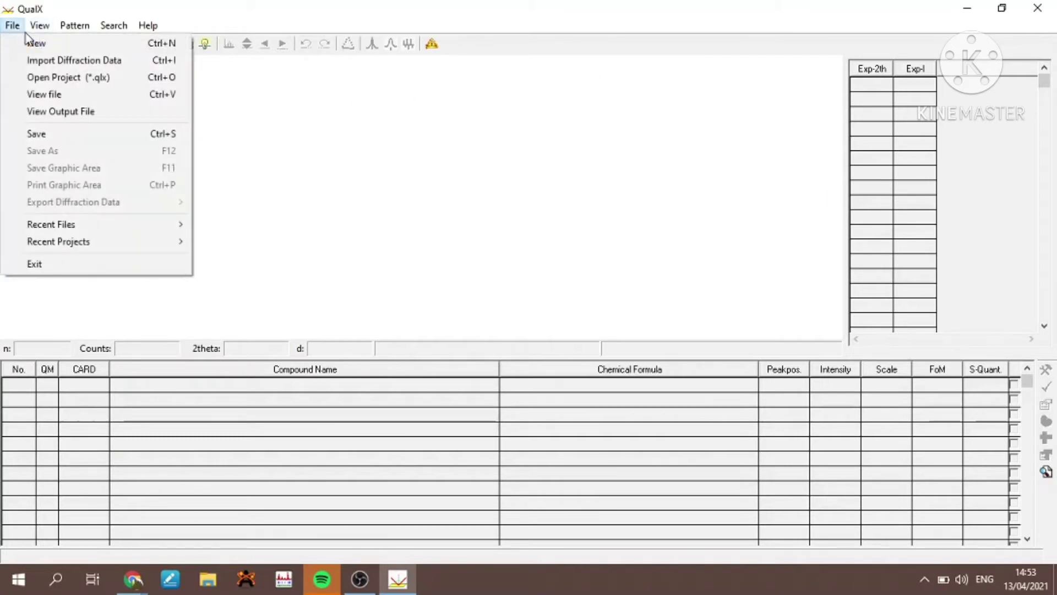
click(20, 29)
click(17, 26)
click(17, 62)
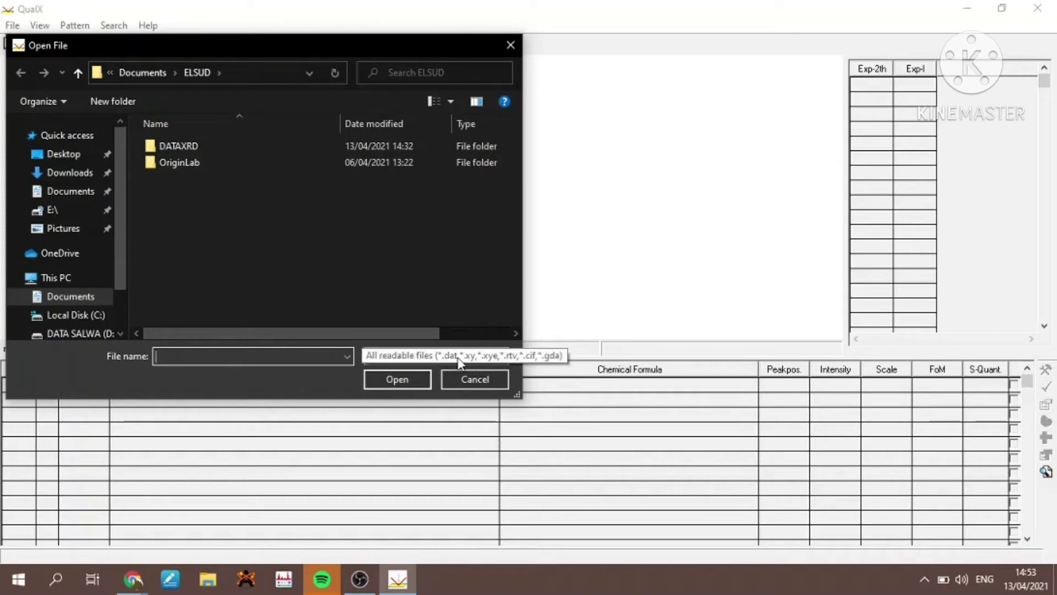
click(466, 377)
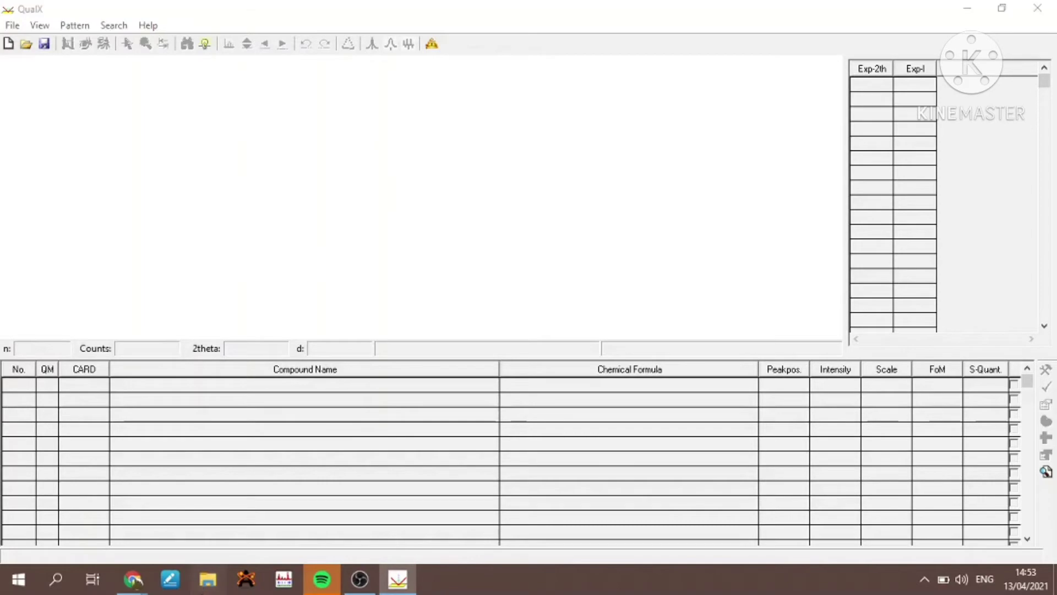
Open File Explorer and browse to the ELSUD folder in Documents to locate the Sillimanite text file
click(207, 579)
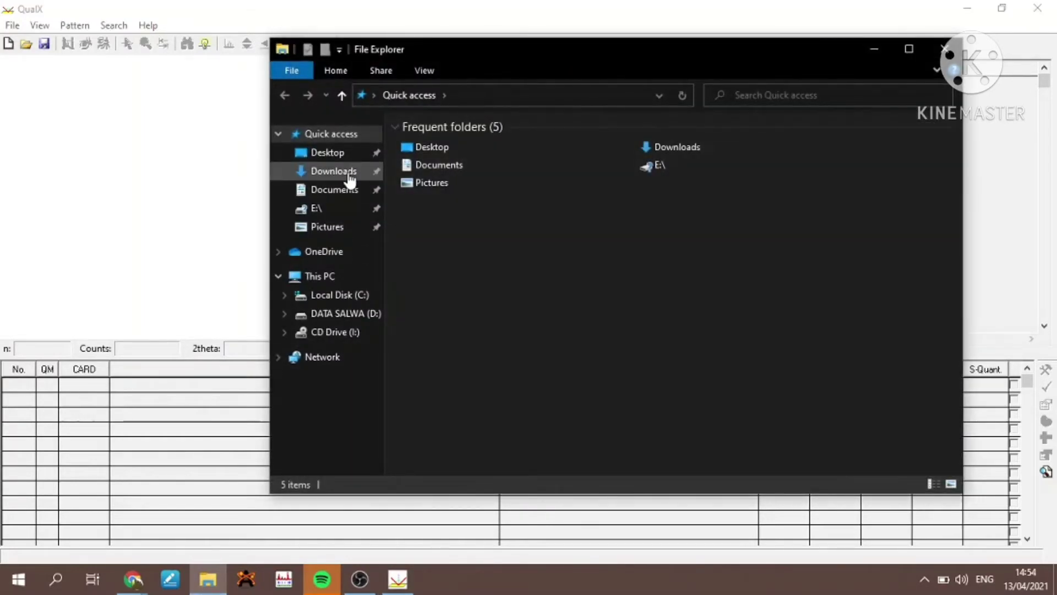
click(349, 175)
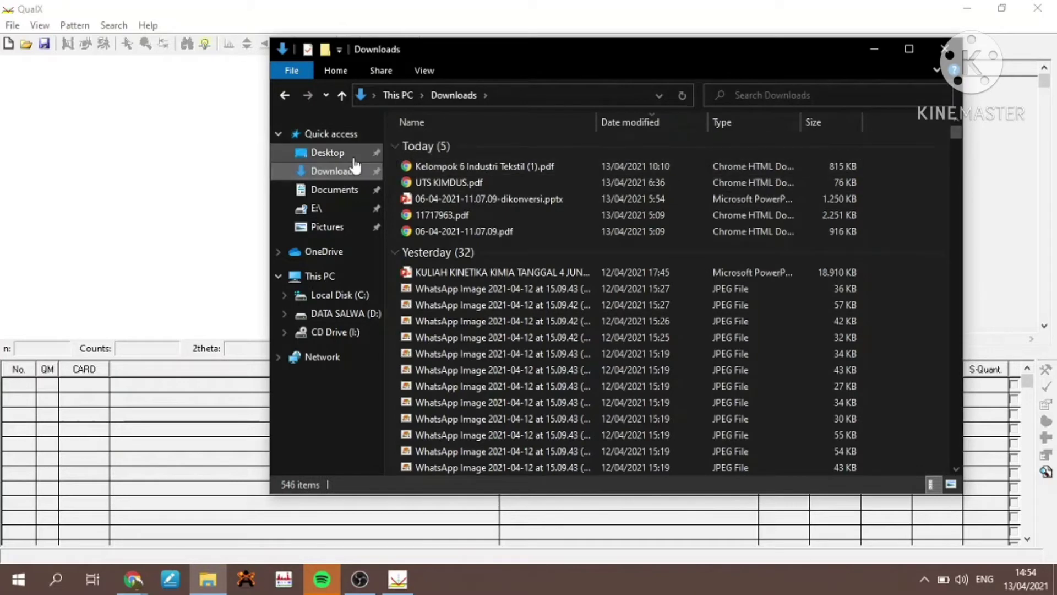
click(352, 157)
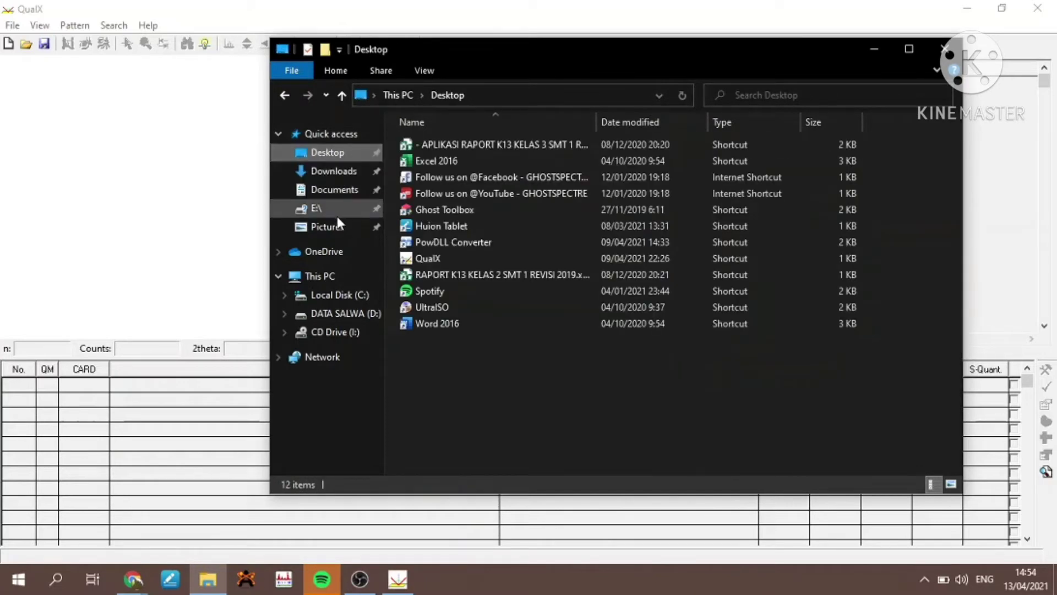
click(336, 190)
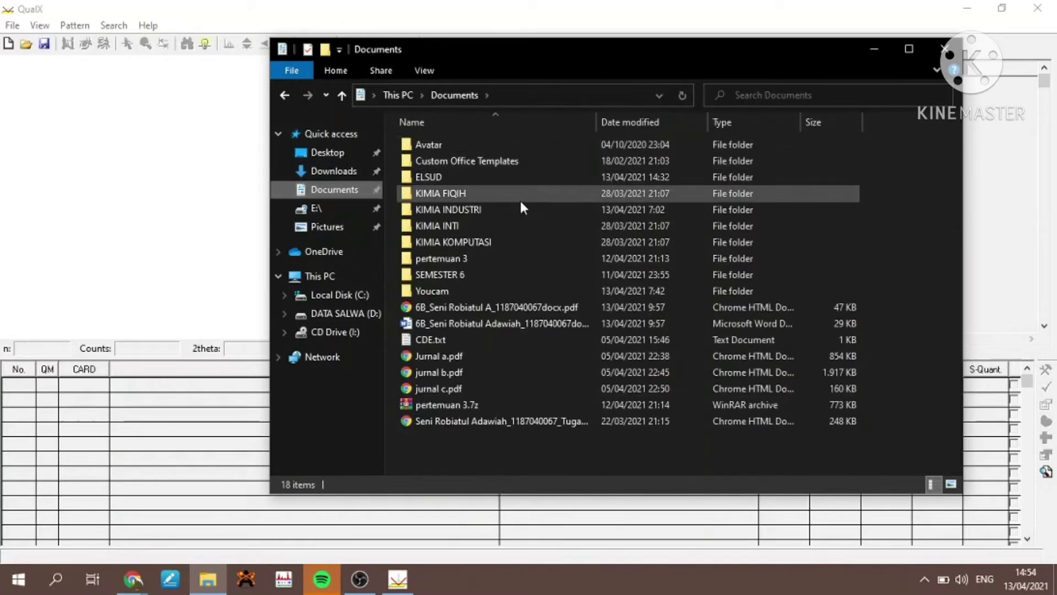
double_click(514, 176)
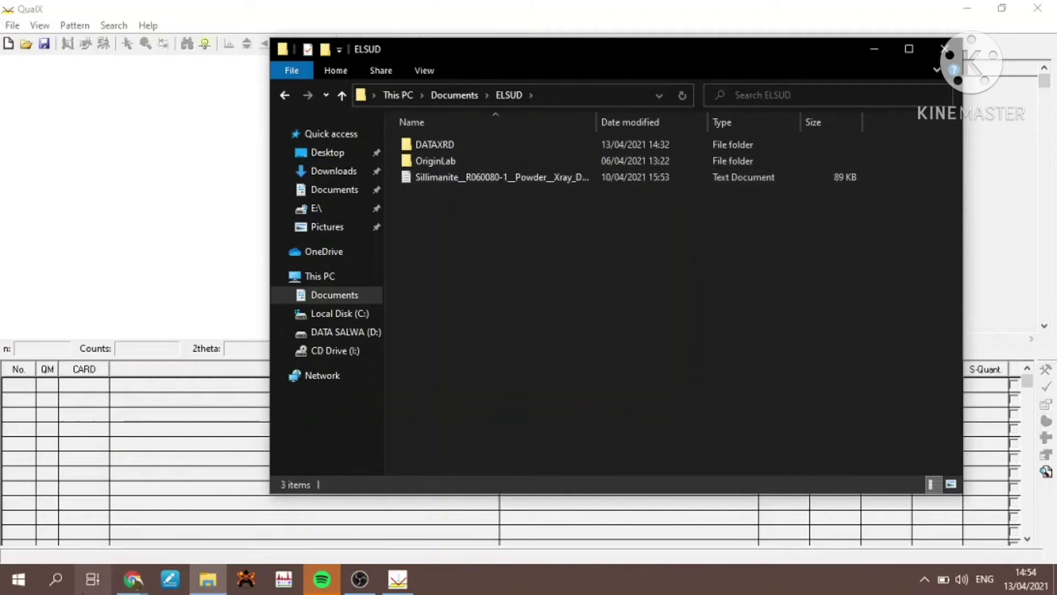
Launch Excel and bring its start screen to the front
click(65, 591)
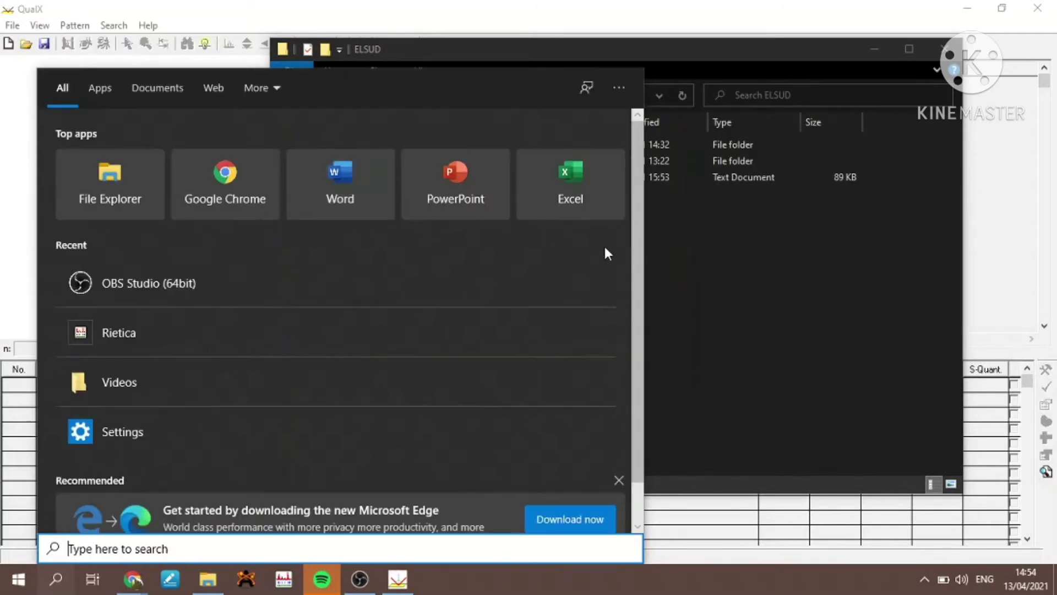
click(583, 191)
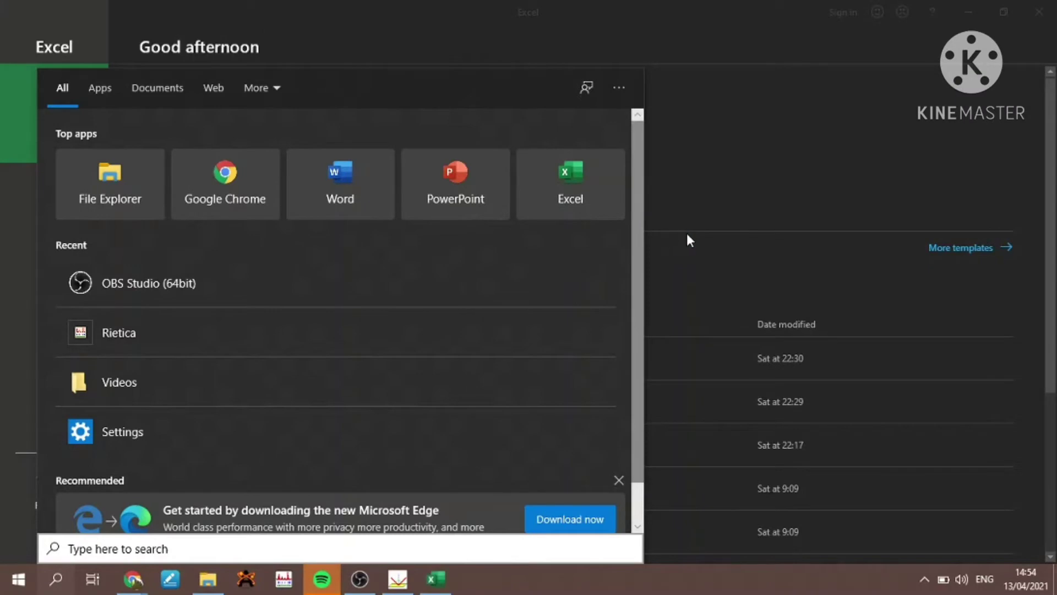
click(729, 179)
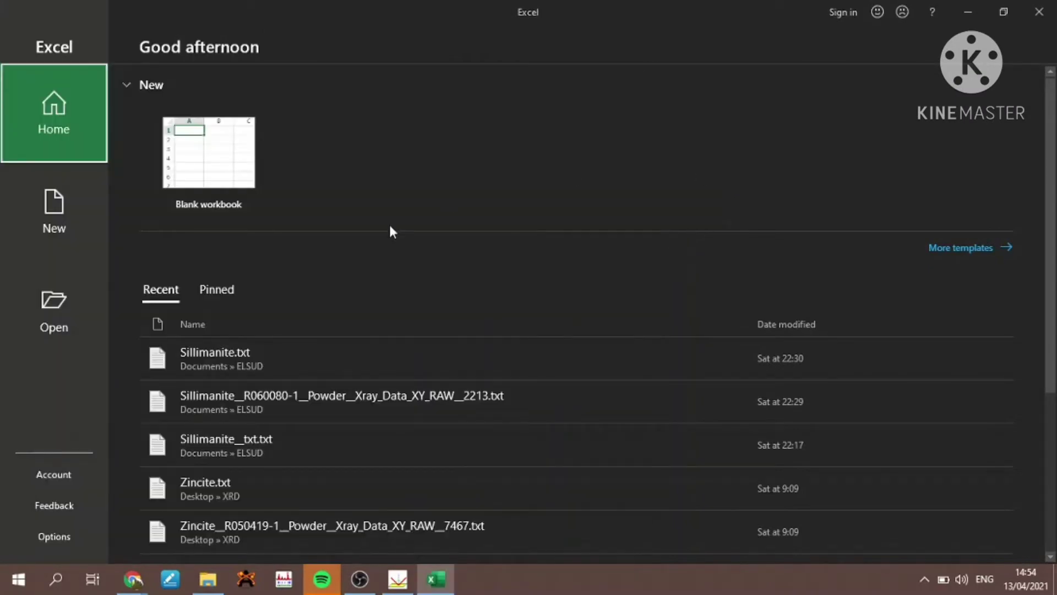
Open the Sillimanite raw X-ray text file from the ELSUD folder in Documents, with all file types shown
click(61, 325)
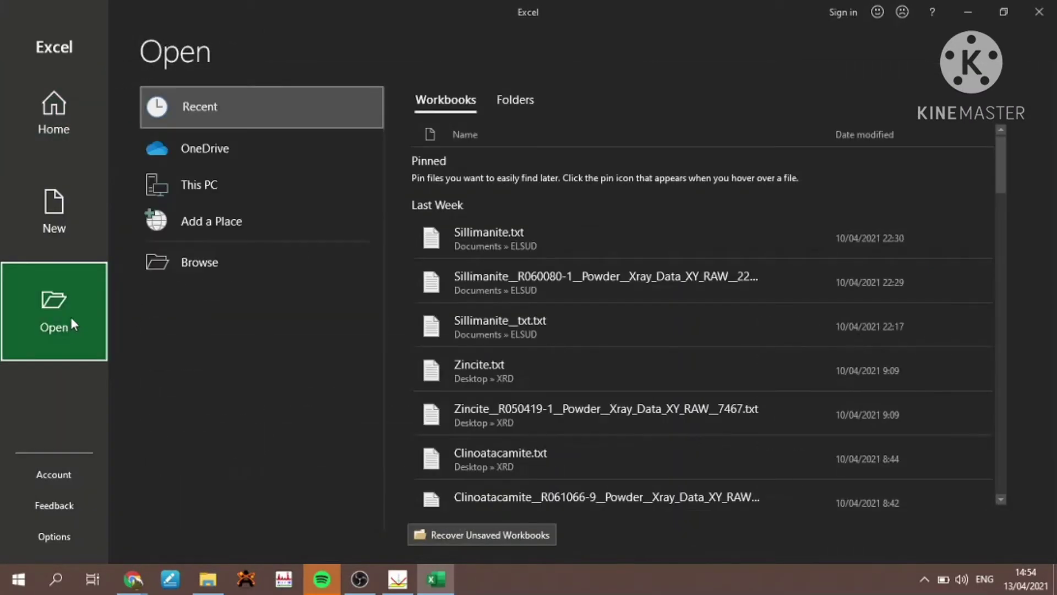
click(200, 262)
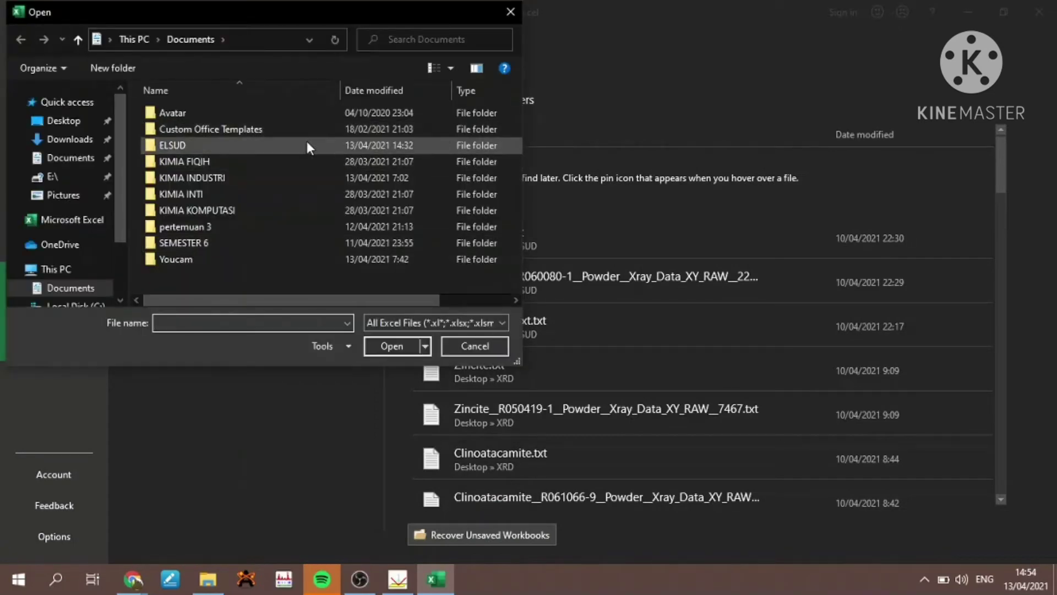
double_click(302, 144)
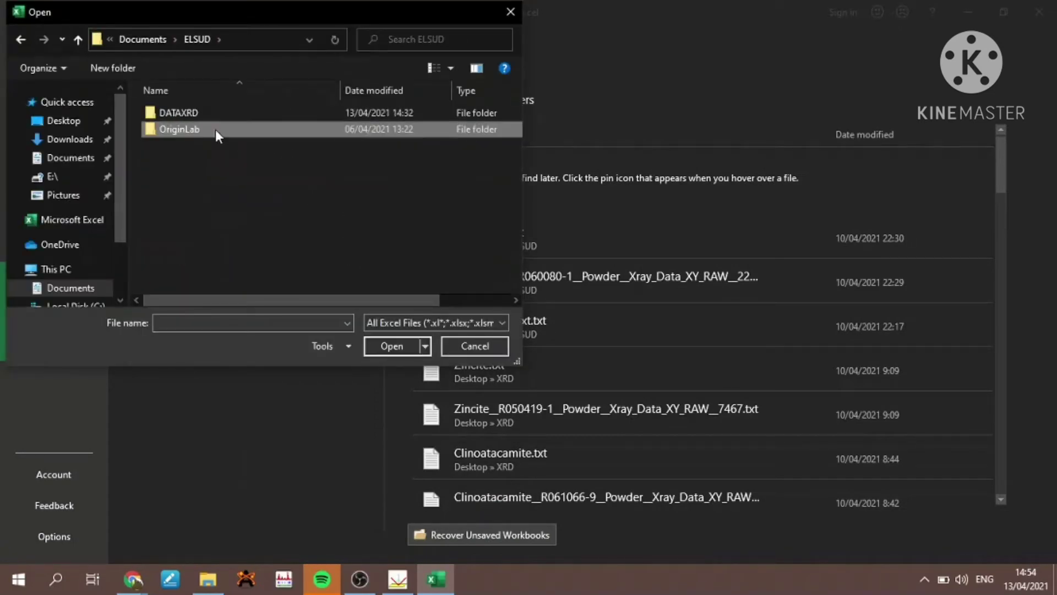
click(240, 130)
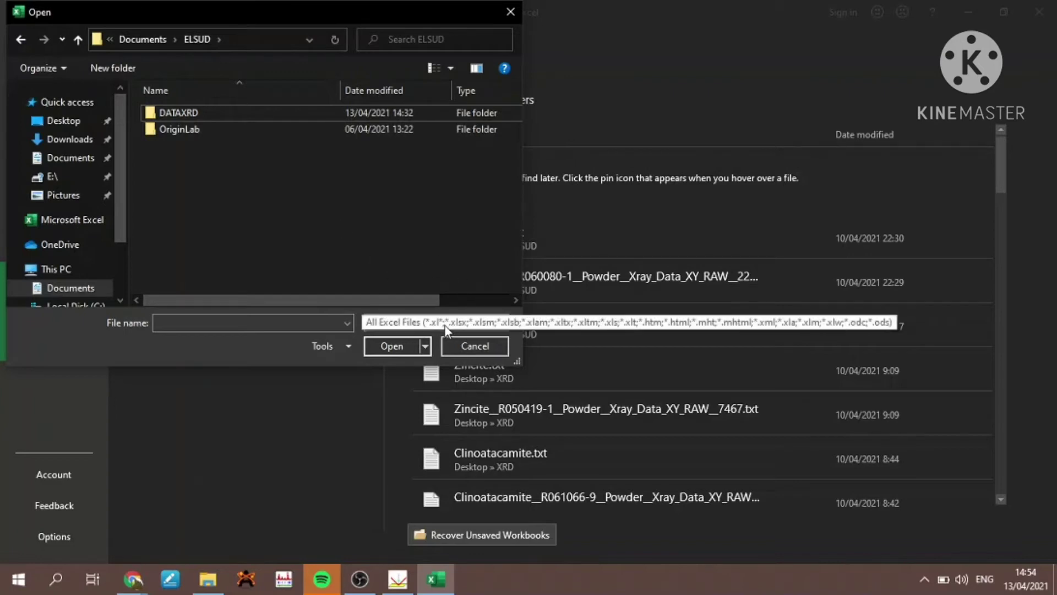
click(501, 321)
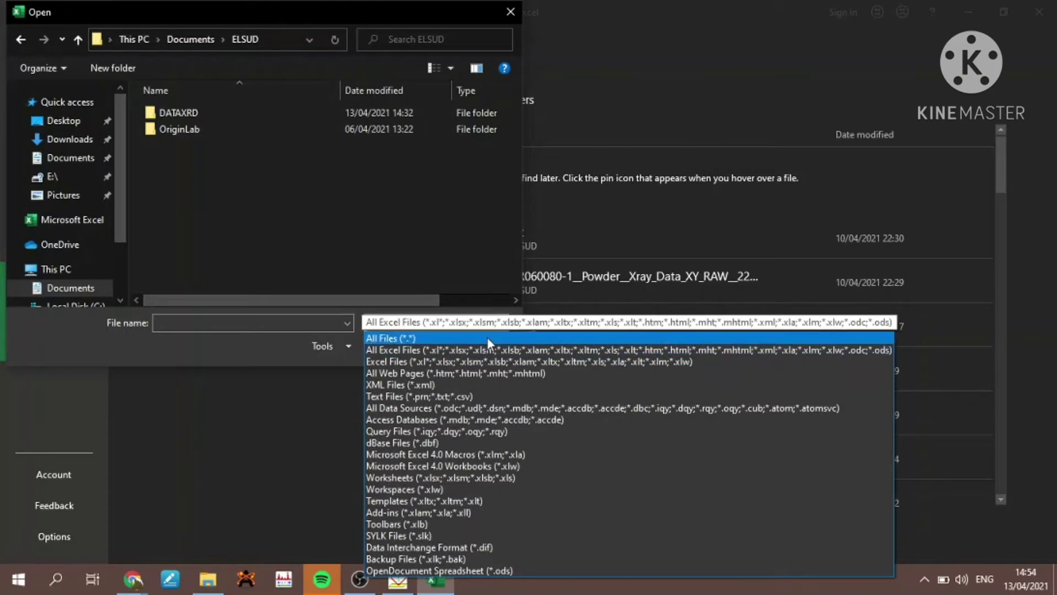
click(488, 338)
click(349, 148)
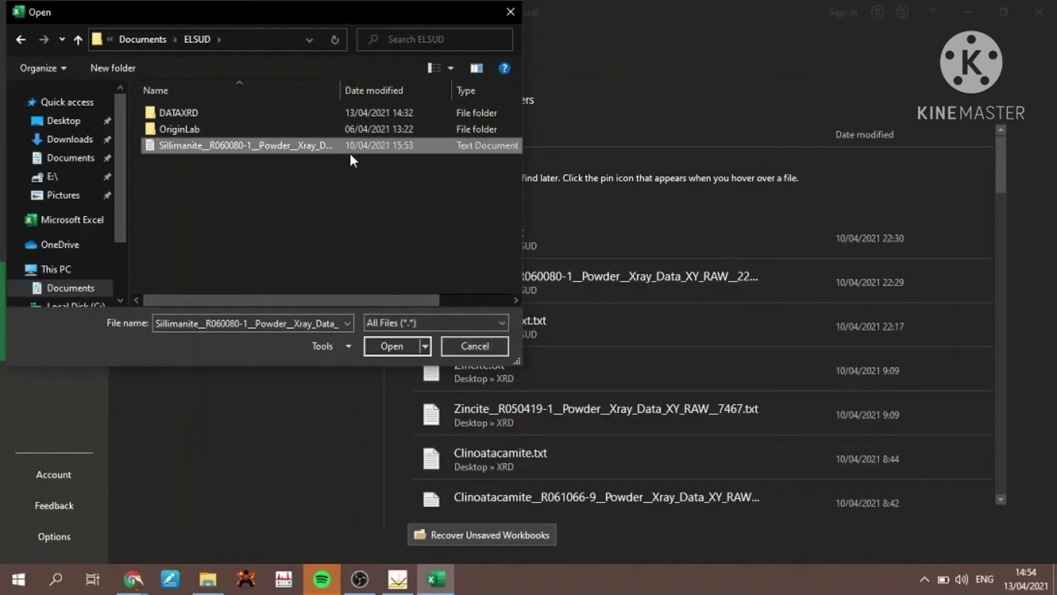
click(392, 344)
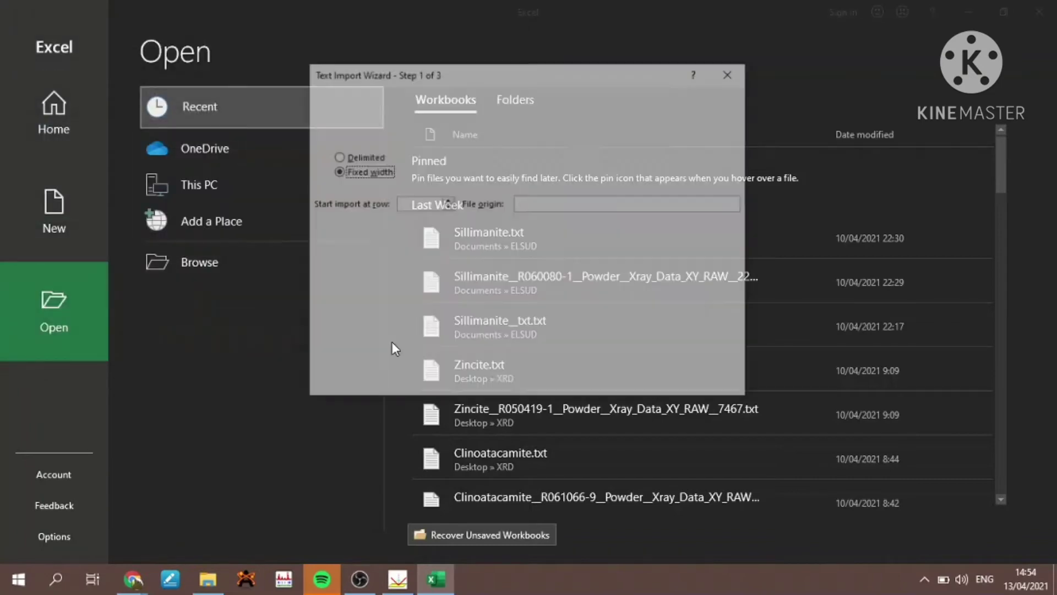
Import the text as delimited data with MS-DOS (PC-8) file origin, tab and comma delimiters, and General column format
click(337, 157)
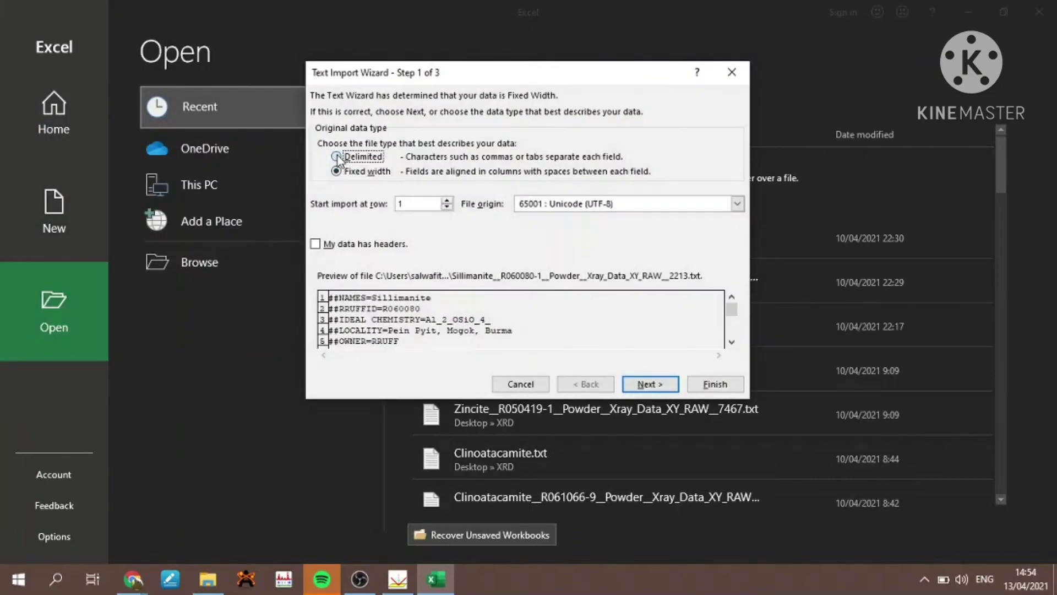
click(737, 205)
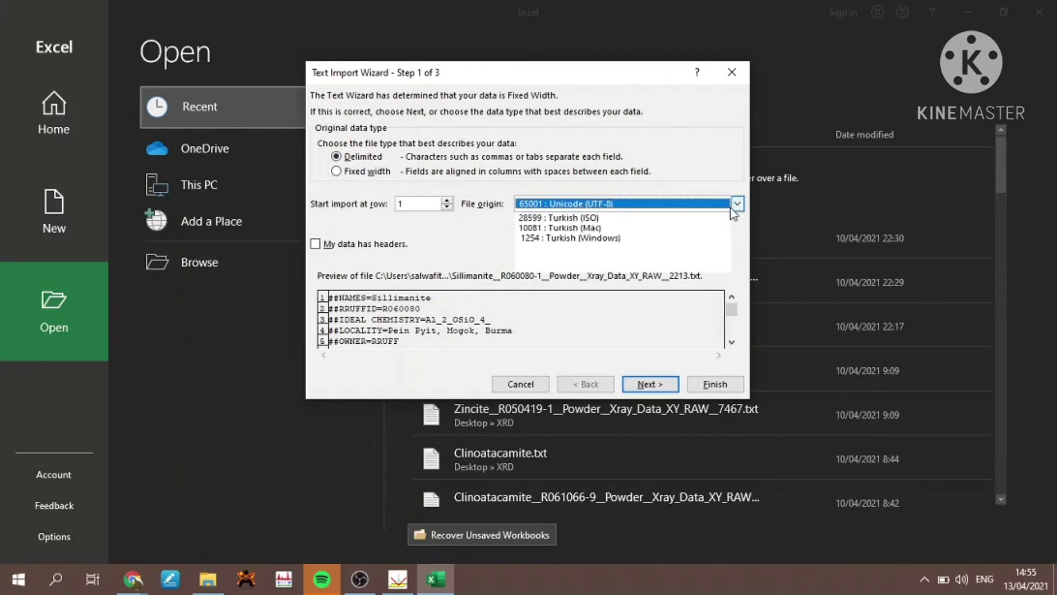
drag(740, 253, 739, 231)
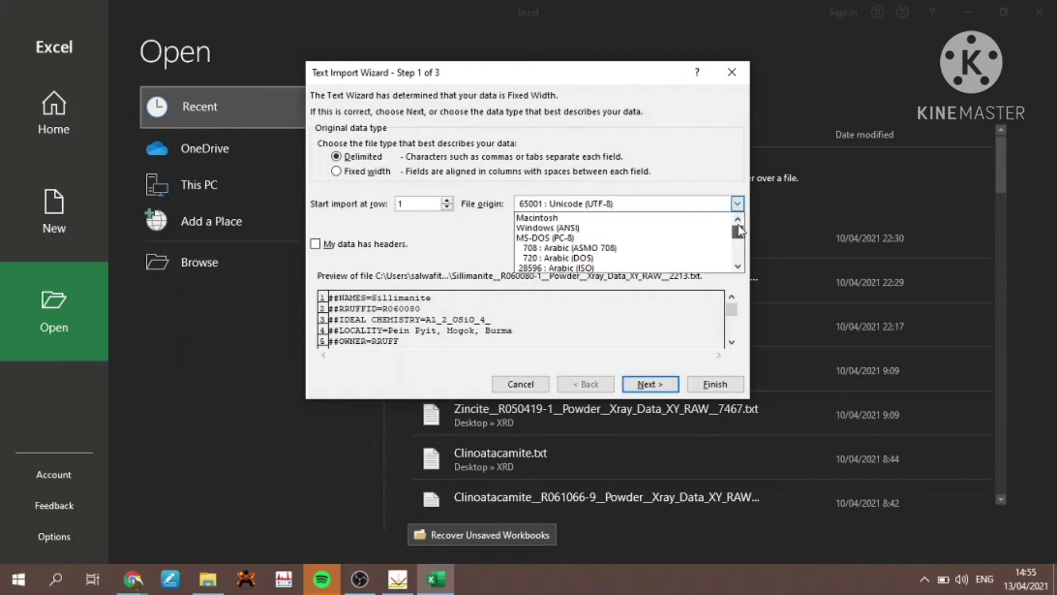
click(677, 243)
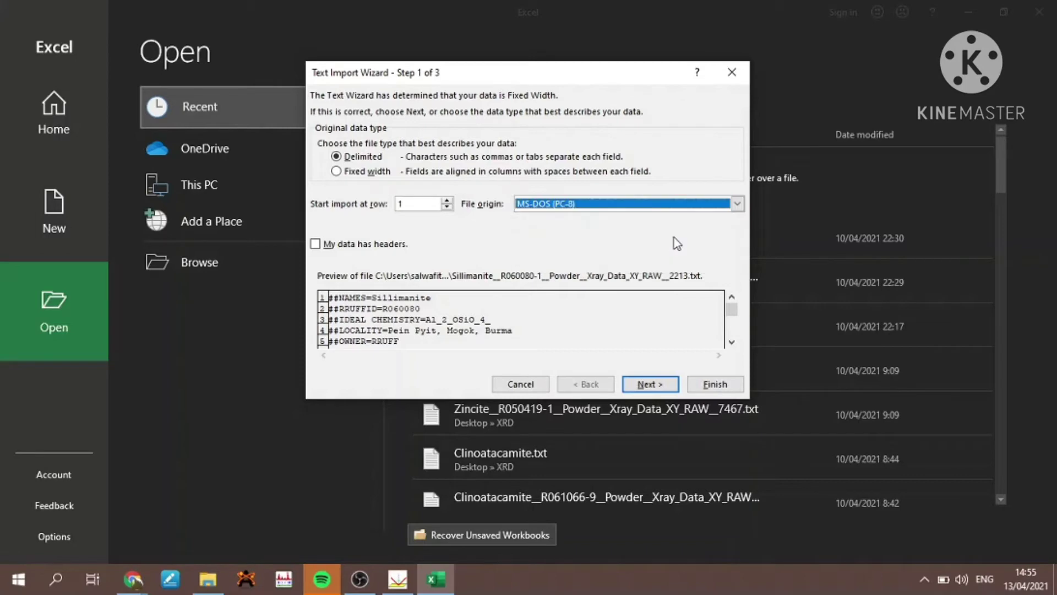
click(653, 386)
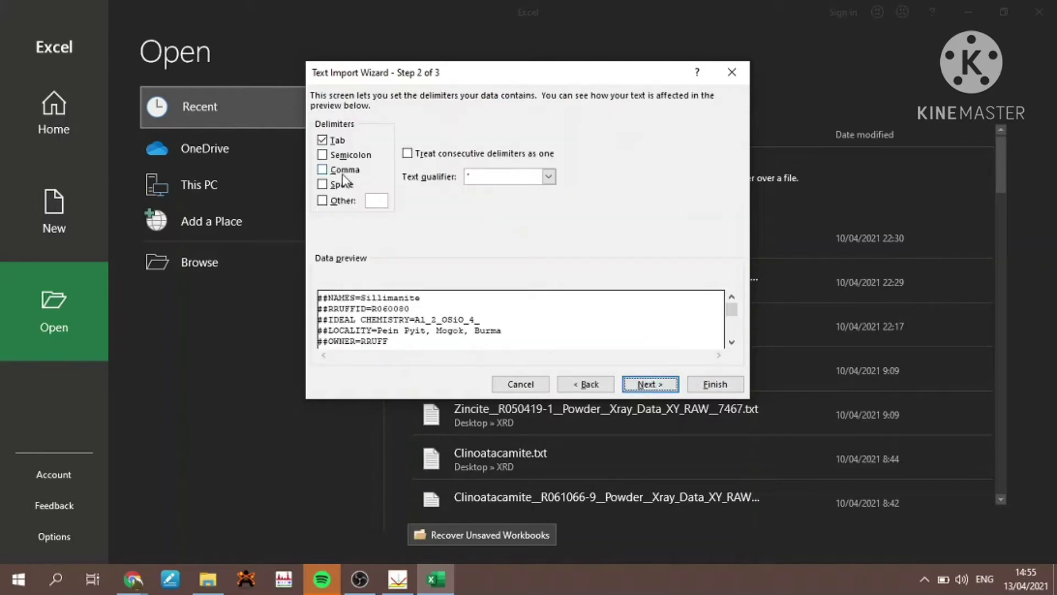
click(322, 170)
drag(738, 318, 694, 343)
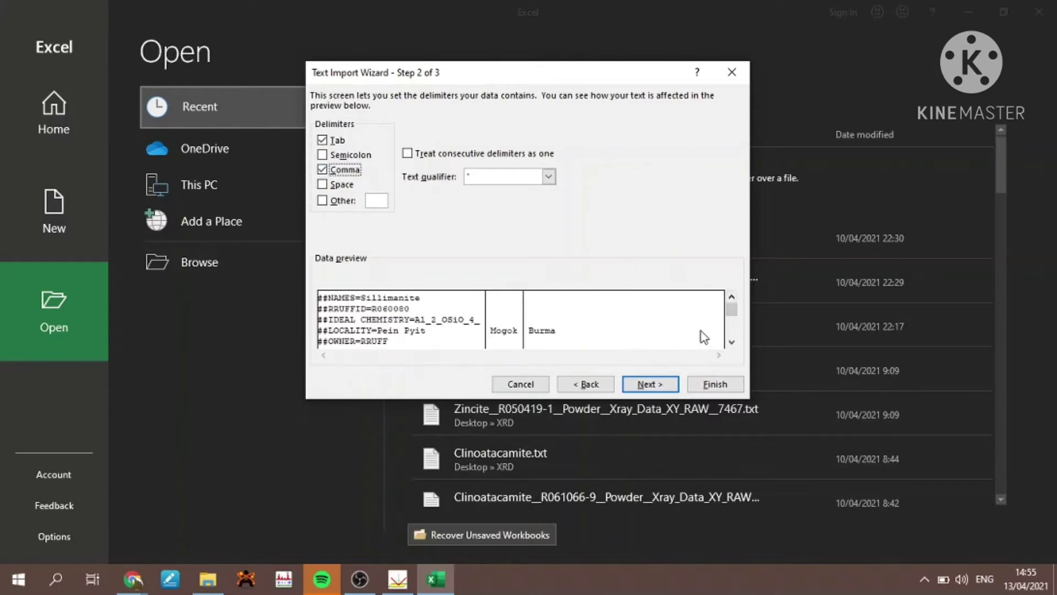
click(652, 384)
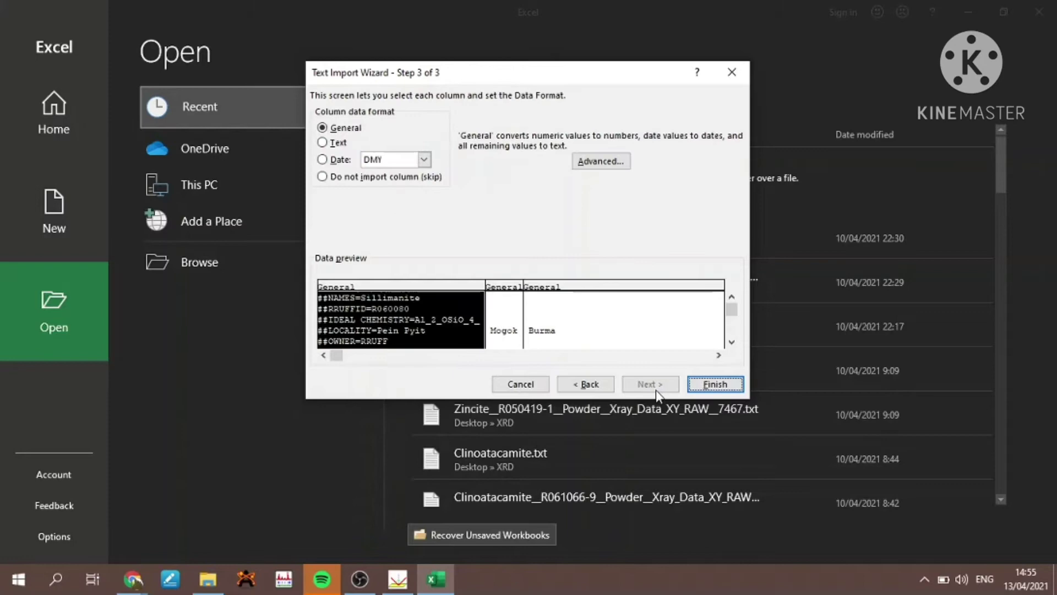
click(715, 384)
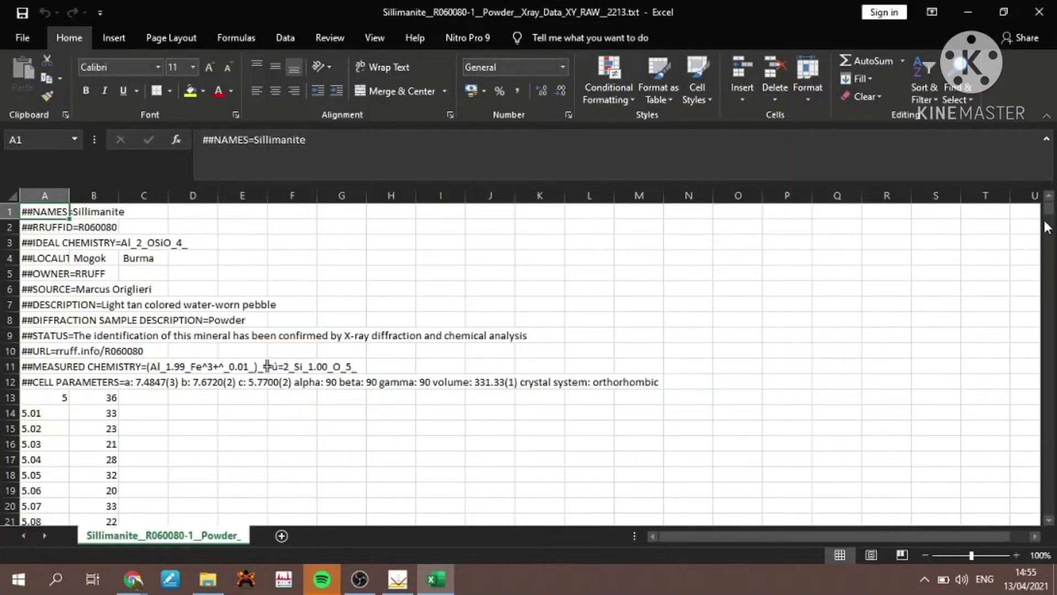
Delete the header rows 1 to 12 above the XRD data
drag(1048, 218, 1053, 208)
drag(11, 382, 13, 211)
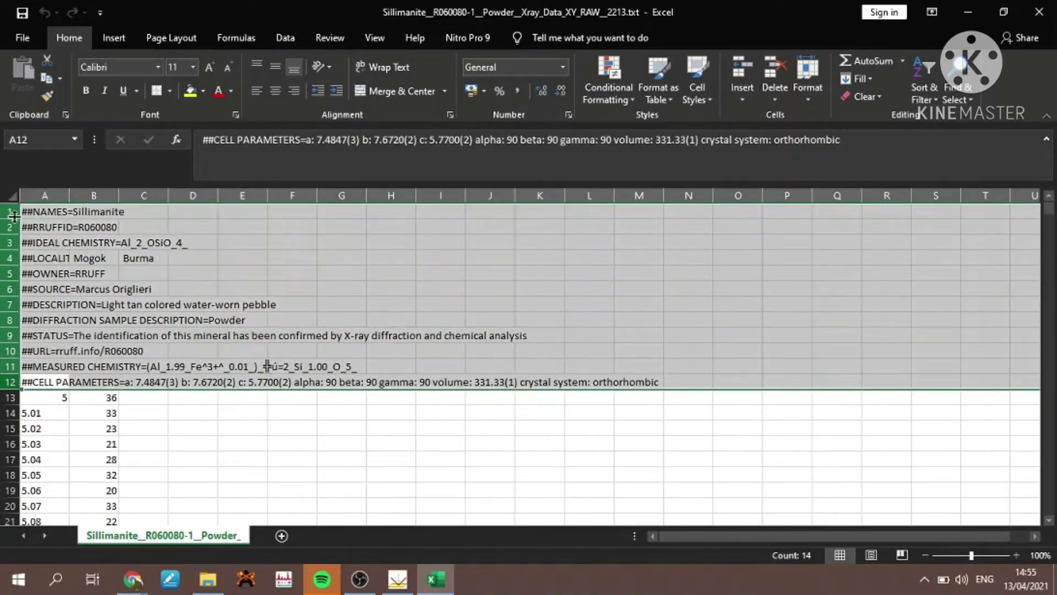
right_click(112, 250)
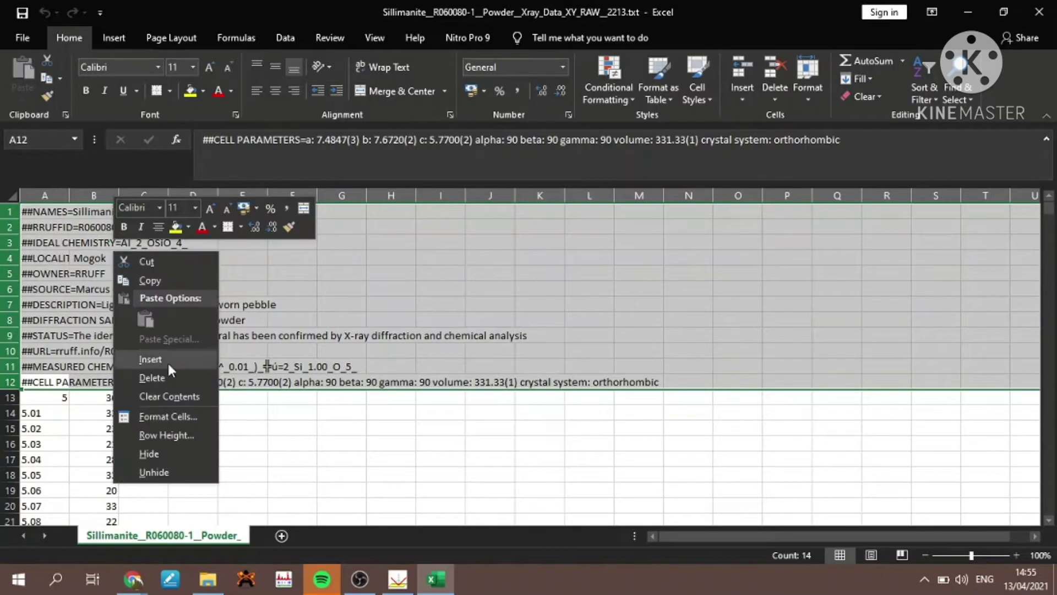
click(165, 375)
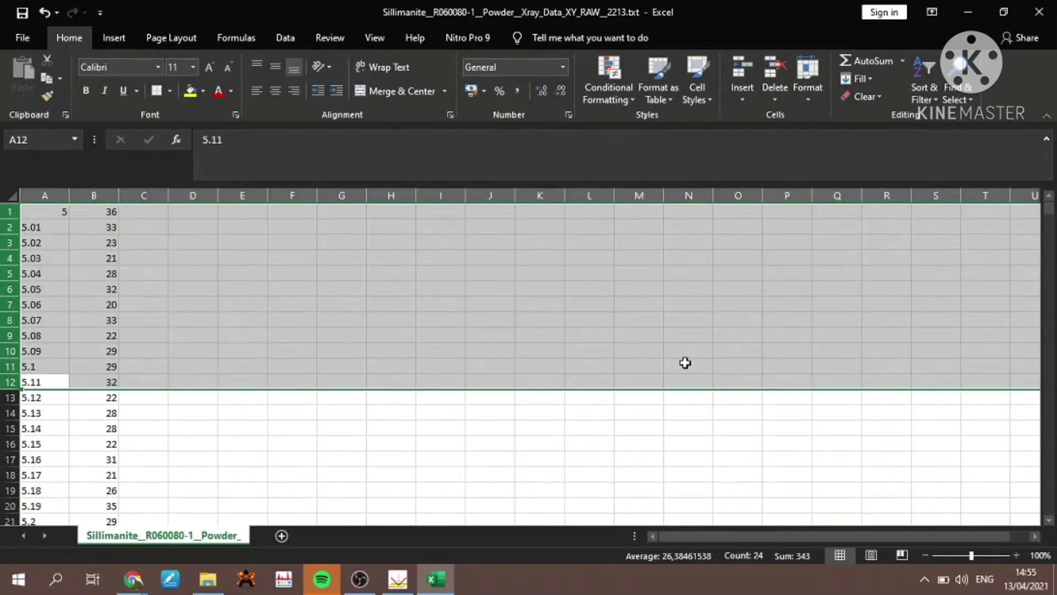
click(802, 397)
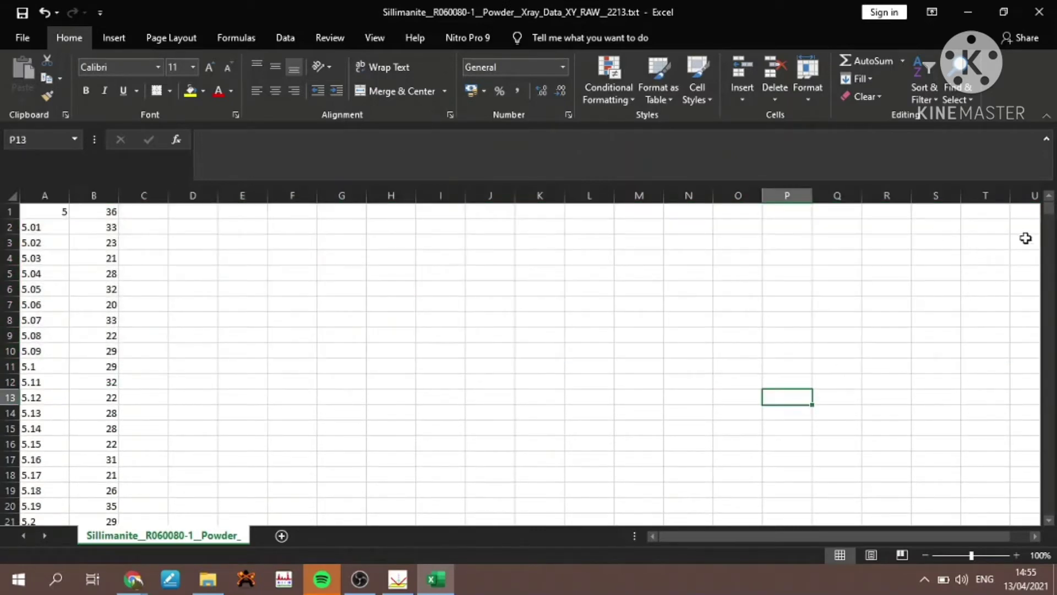
Delete the ##END= row at the end of the data and return to the start of the sheet
drag(1049, 211, 1048, 509)
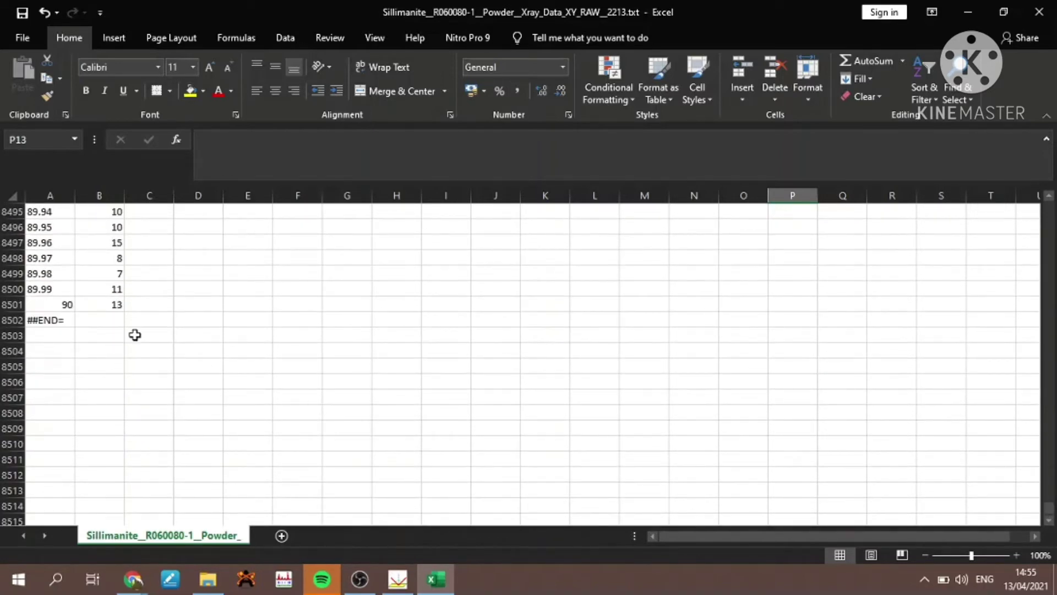
click(18, 320)
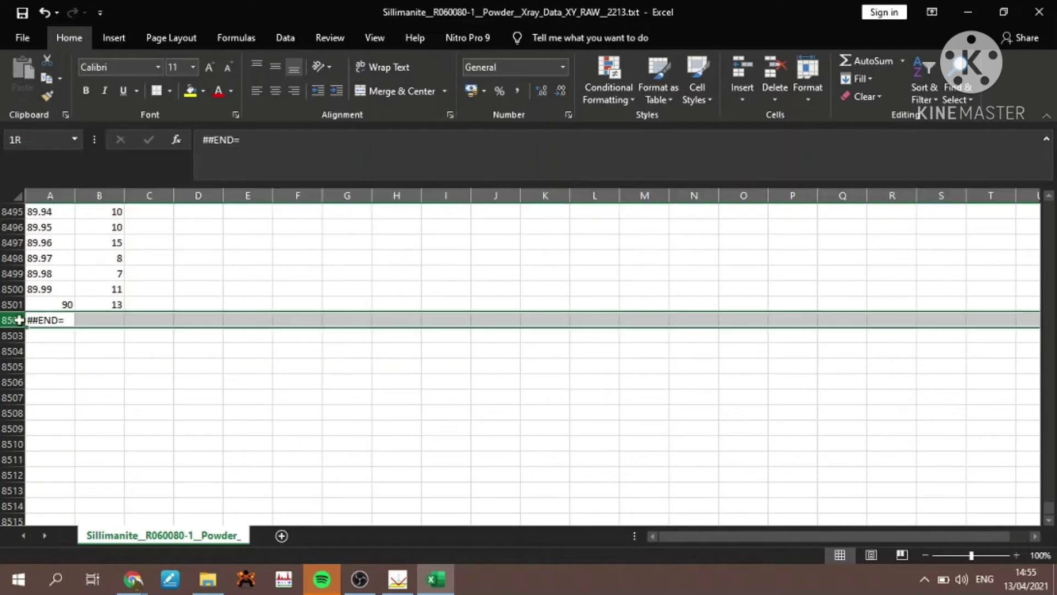
right_click(21, 322)
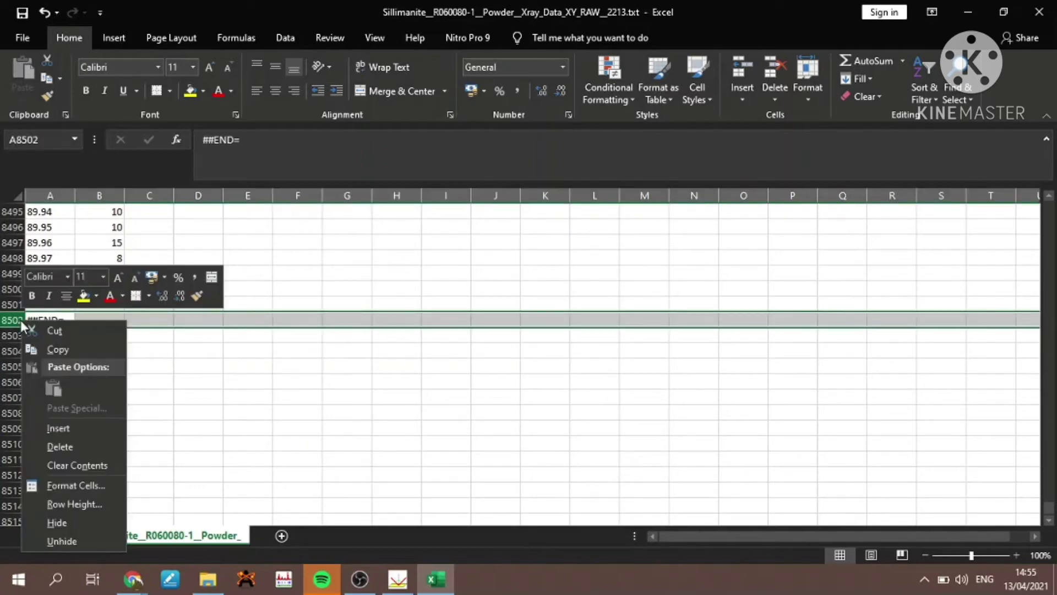
click(75, 446)
click(211, 243)
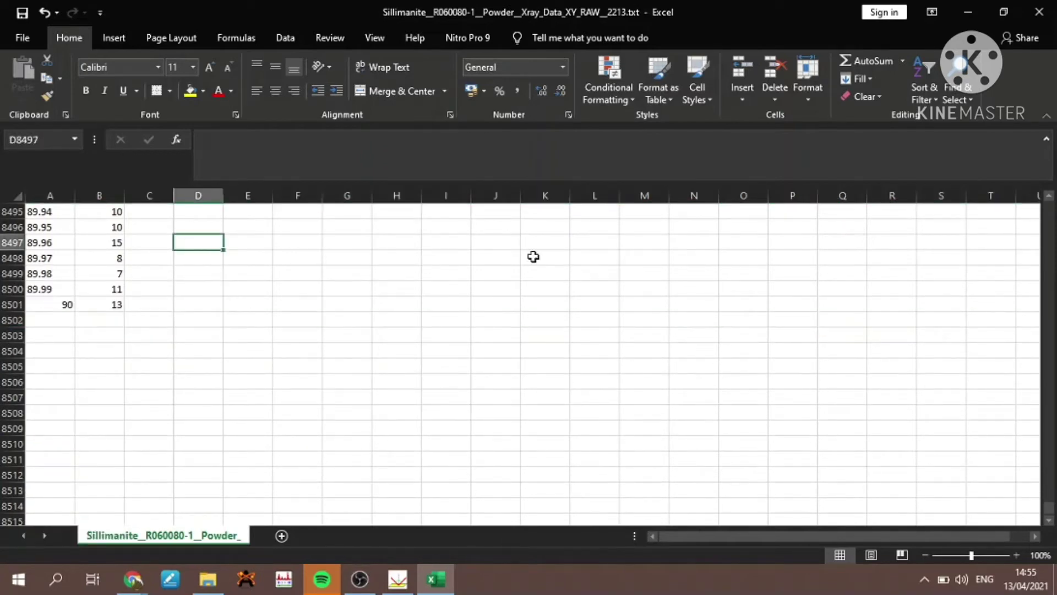
drag(1049, 507, 956, 120)
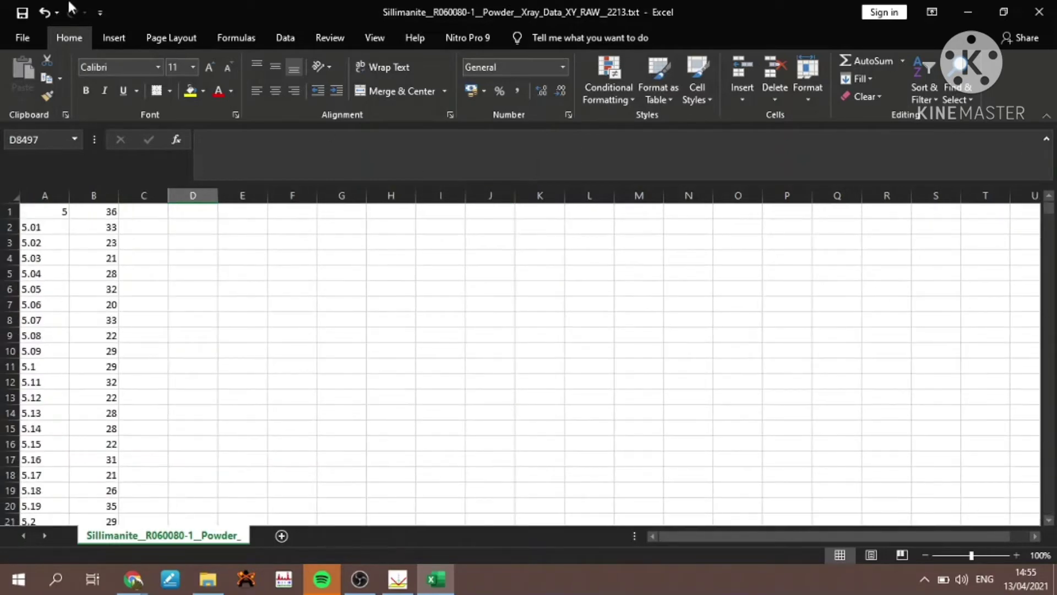
Save a tab-delimited text copy as Sillimanite.txt in the ELSUD folder, keeping that format, and close the workbook
click(28, 34)
click(53, 249)
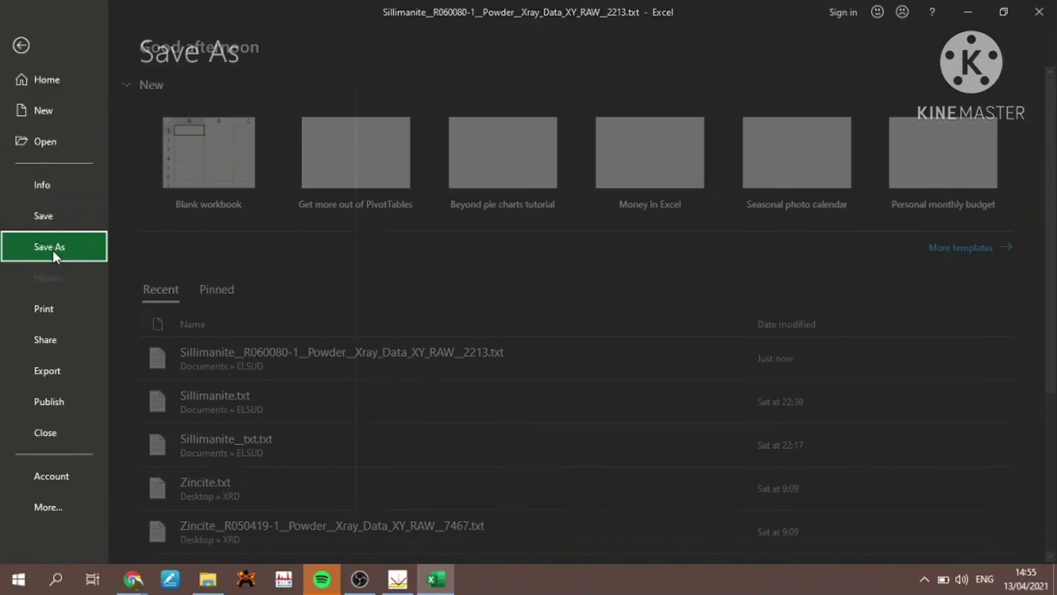
click(233, 259)
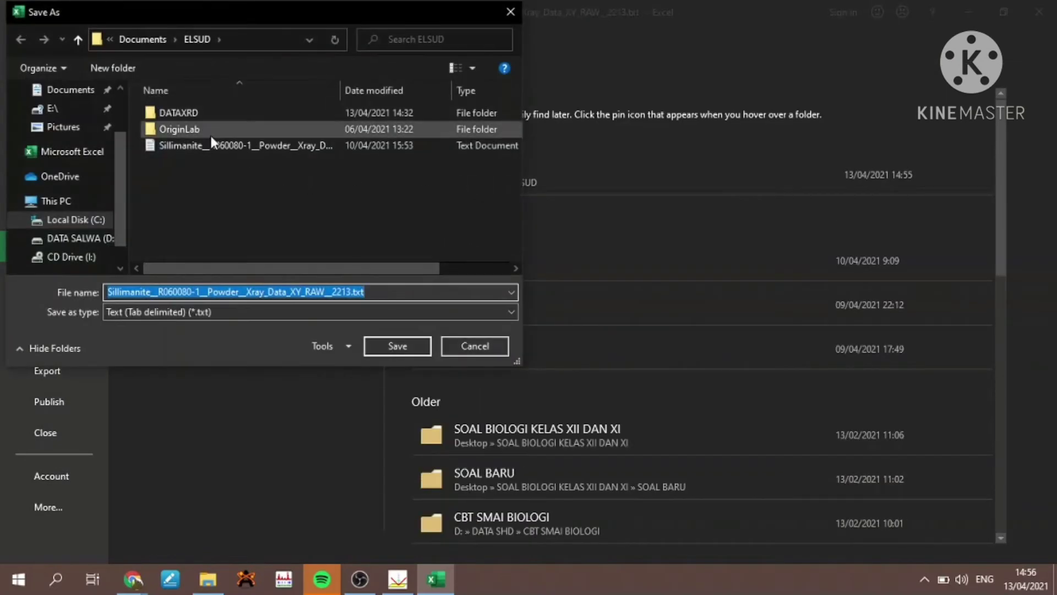
click(352, 292)
key(BackSpace)
key(BackSpace)
key(BackSpace)
key(BackSpace)
key(BackSpace)
key(BackSpace)
key(BackSpace)
key(BackSpace)
key(BackSpace)
key(BackSpace)
key(BackSpace)
key(BackSpace)
key(BackSpace)
key(BackSpace)
key(BackSpace)
key(BackSpace)
key(BackSpace)
key(BackSpace)
key(BackSpace)
key(BackSpace)
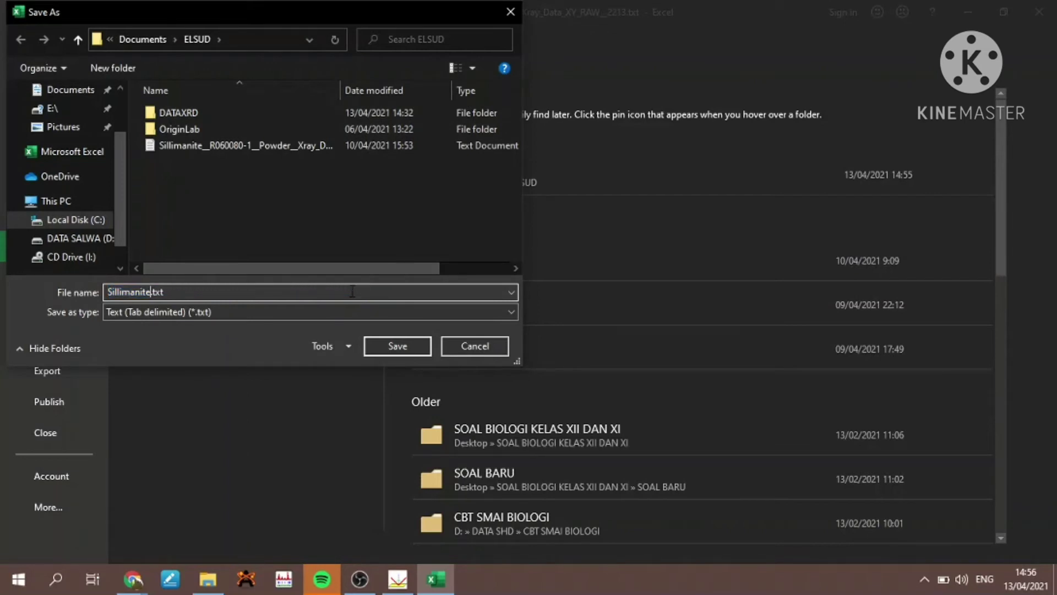
click(418, 342)
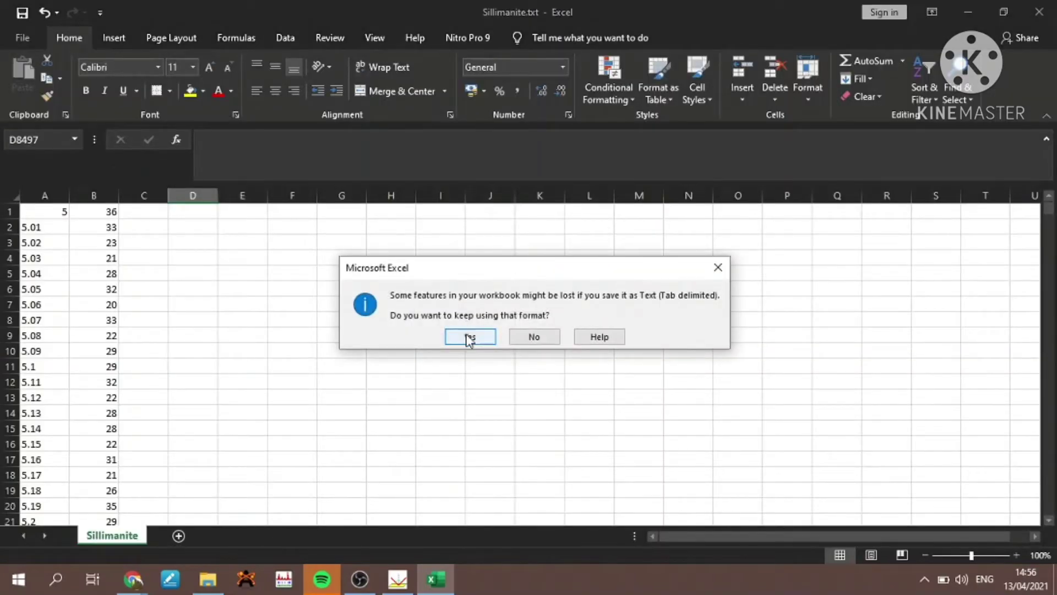
click(469, 338)
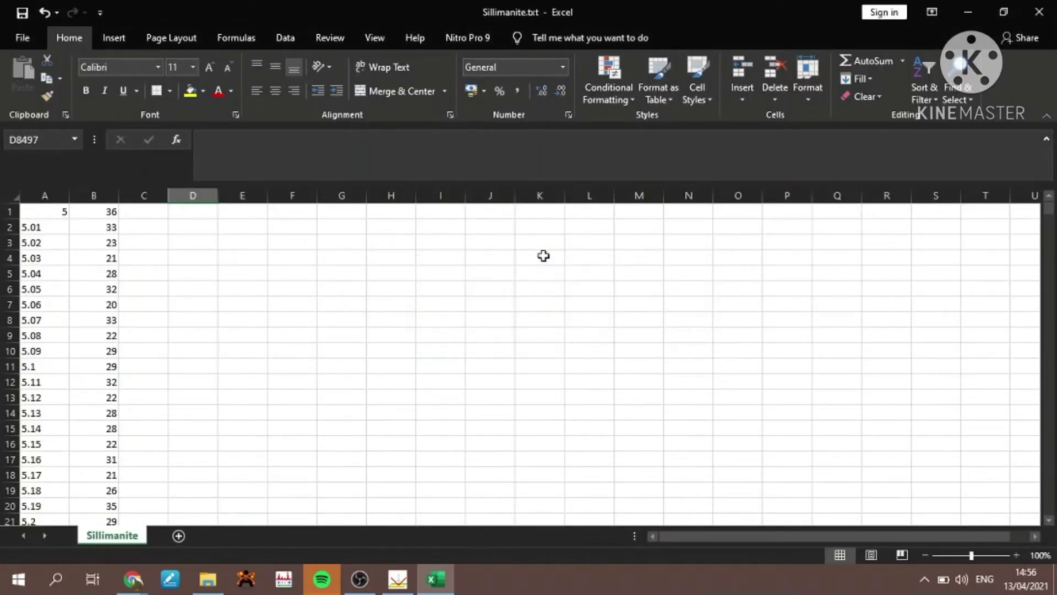
click(1038, 12)
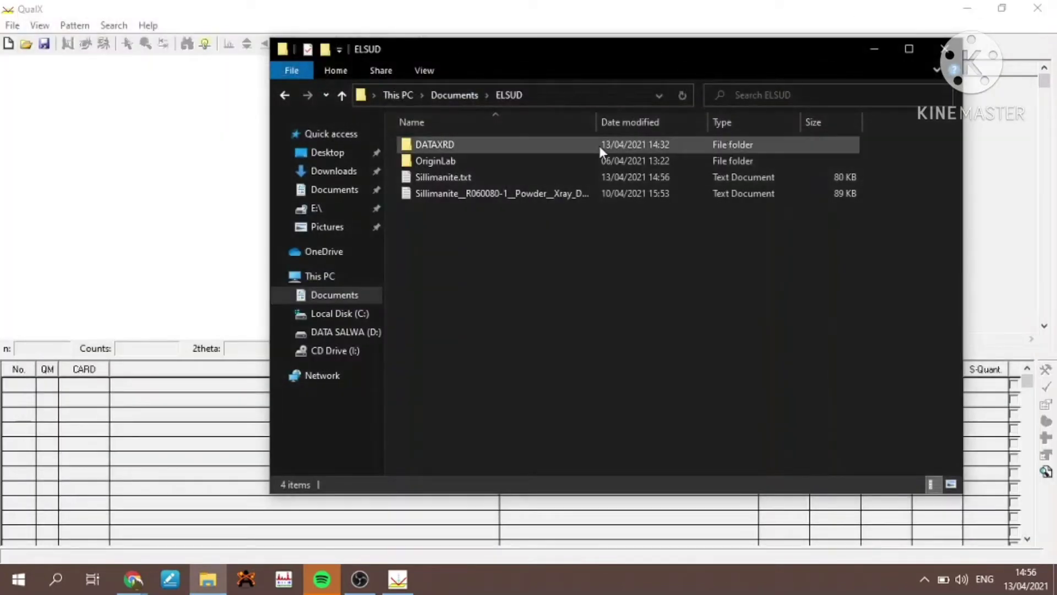
Rename Sillimanite.txt in the ELSUD folder to Sillimanite.dat, accepting the extension change
click(537, 180)
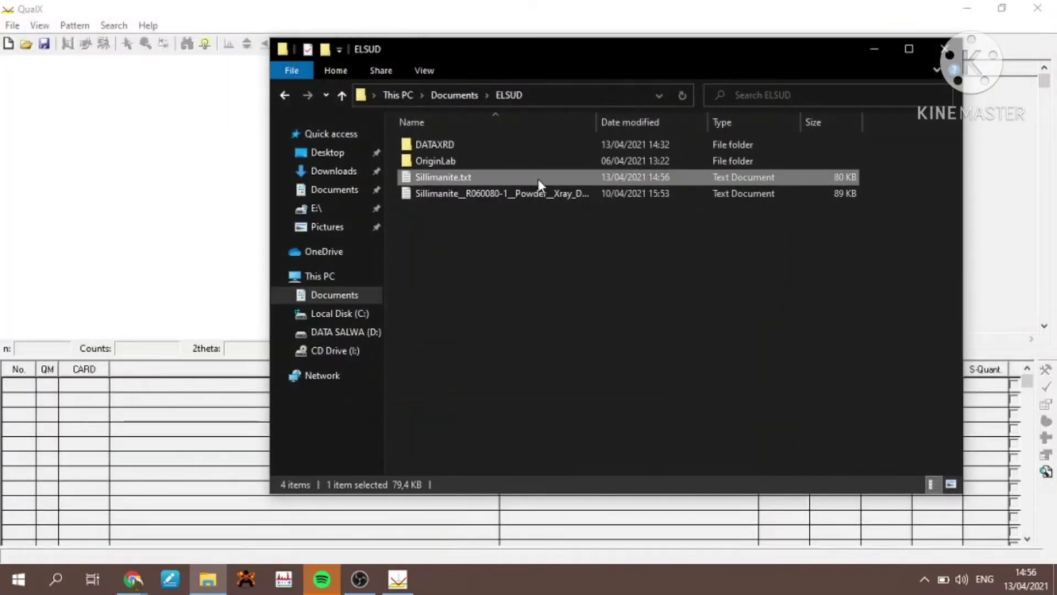
right_click(537, 179)
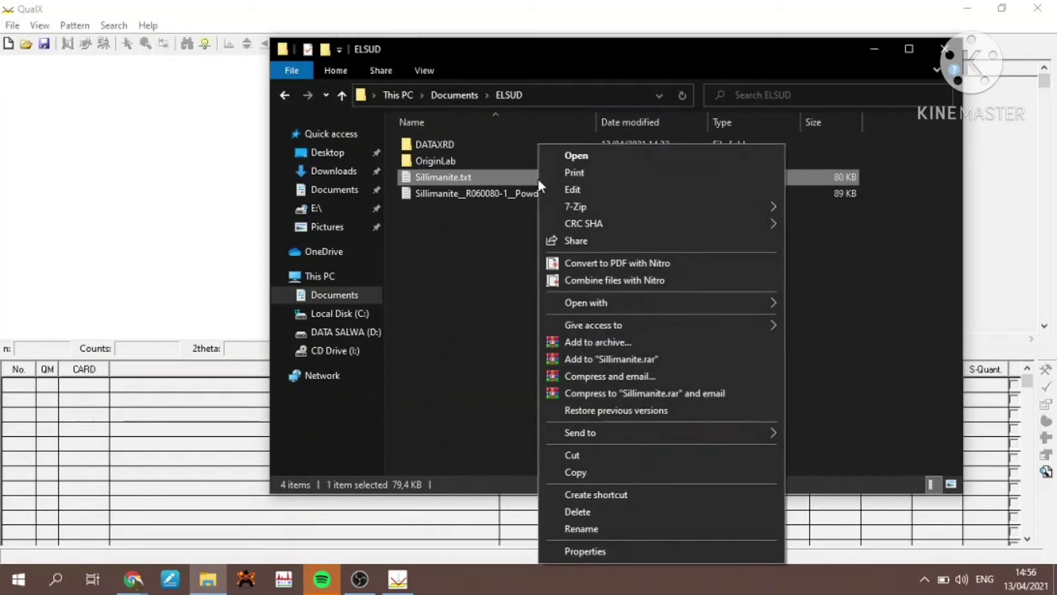
click(580, 523)
key(End)
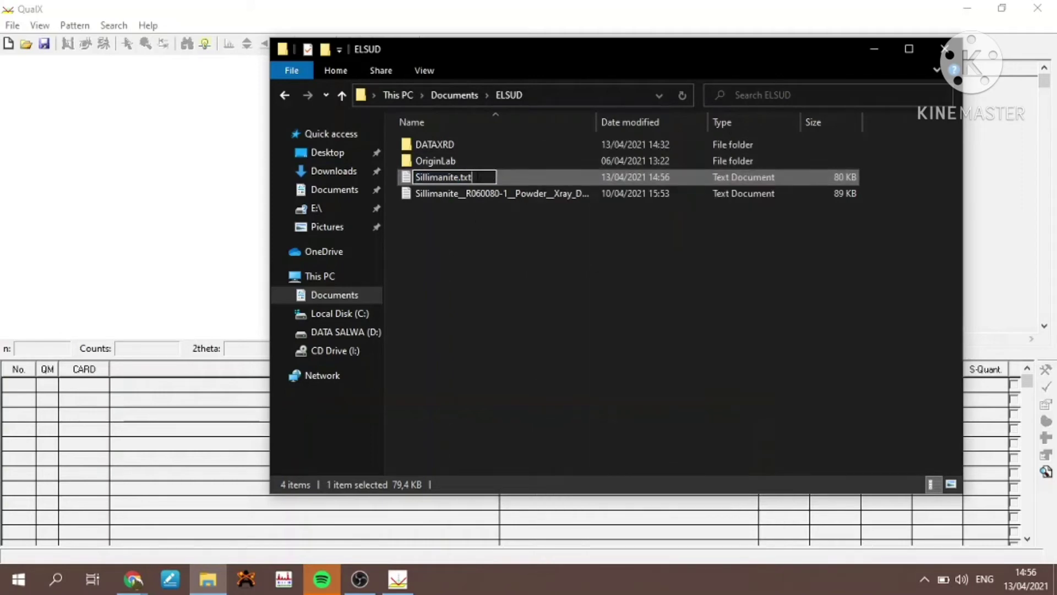
text(dat)
key(Return)
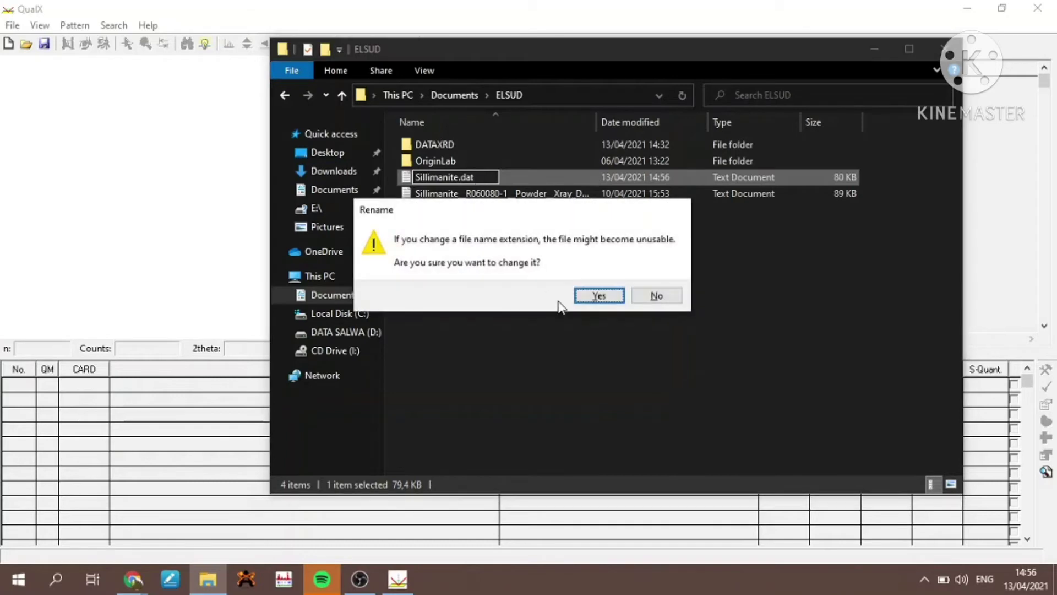
click(599, 296)
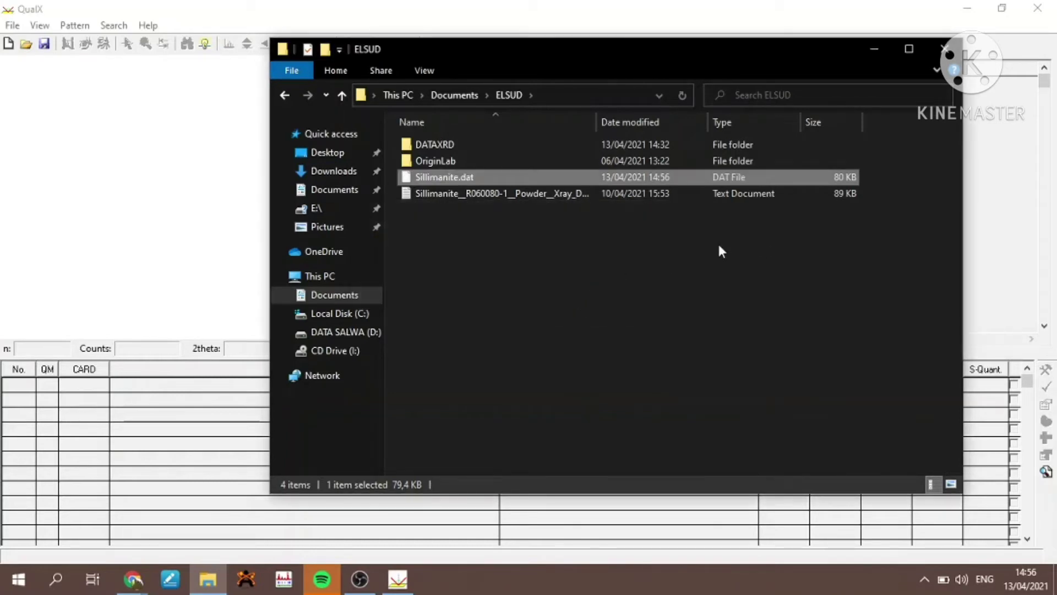
Close the ELSUD folder window and add cod2007ino.sq from the QualX program folder as a new indexed database
click(935, 51)
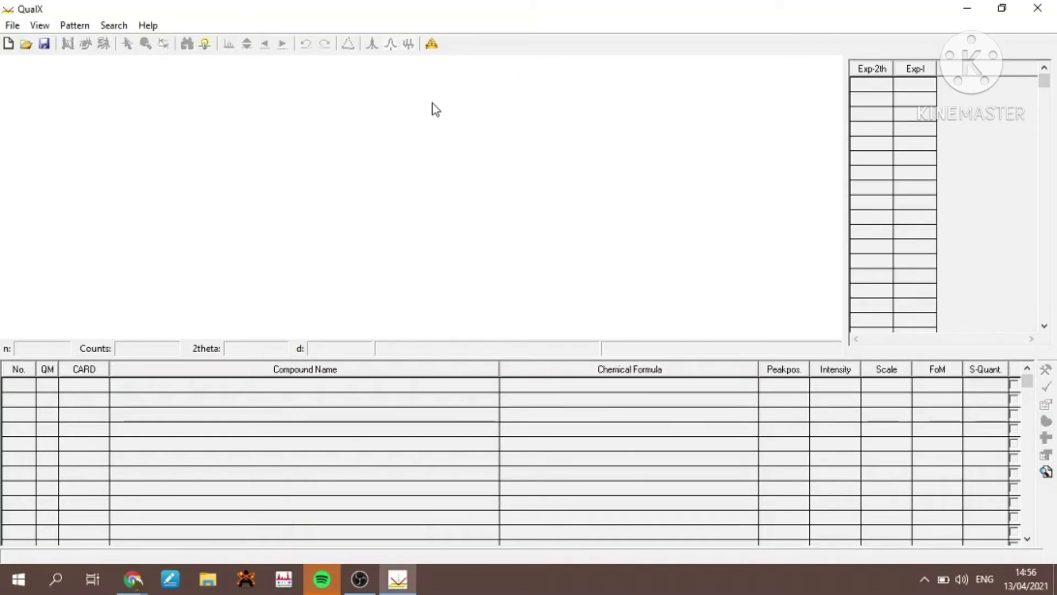
click(101, 28)
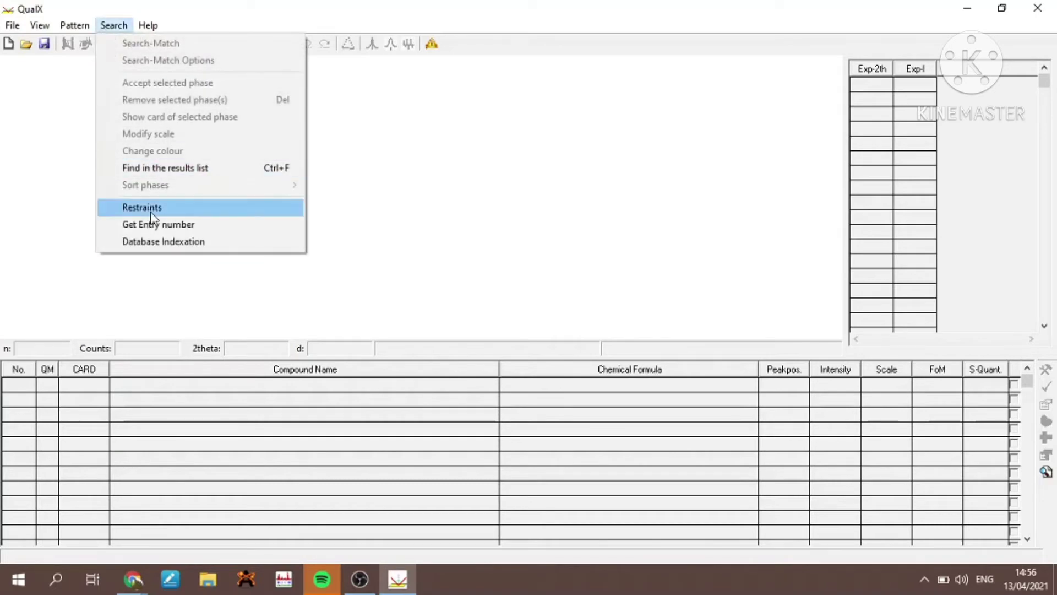
click(148, 240)
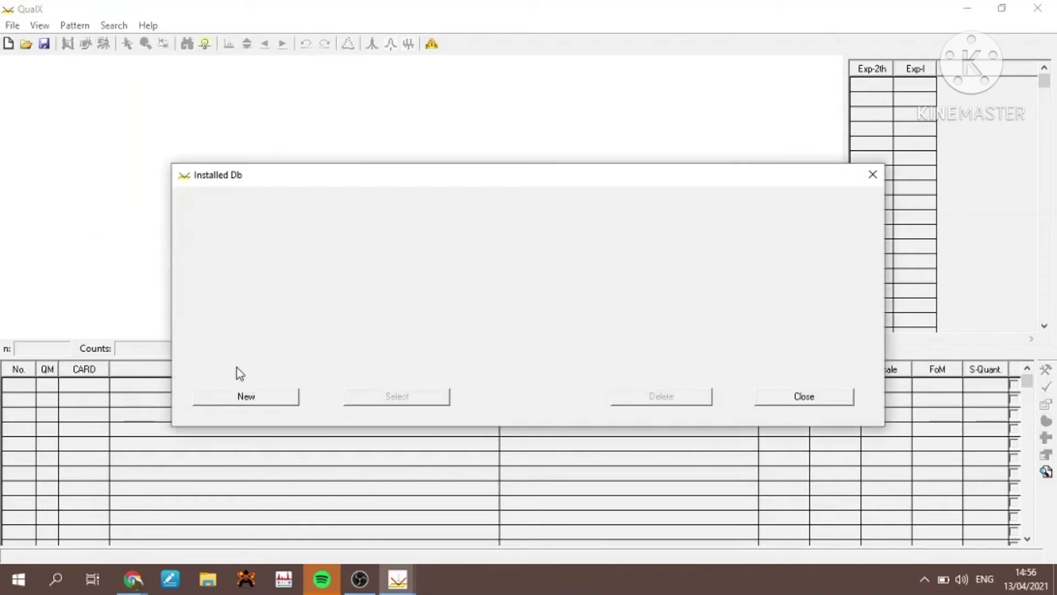
click(241, 397)
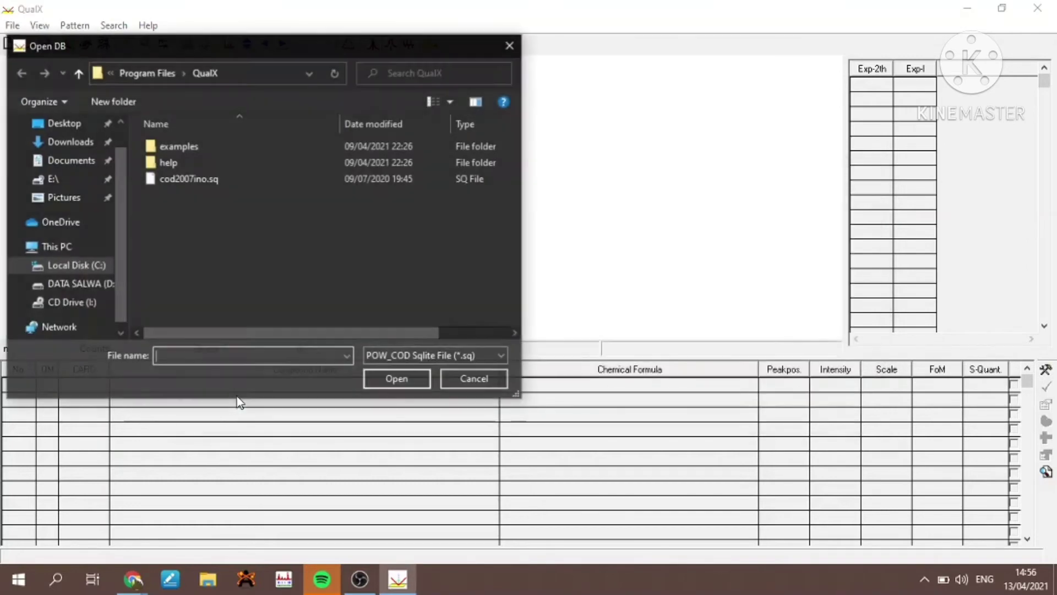
click(210, 177)
click(397, 378)
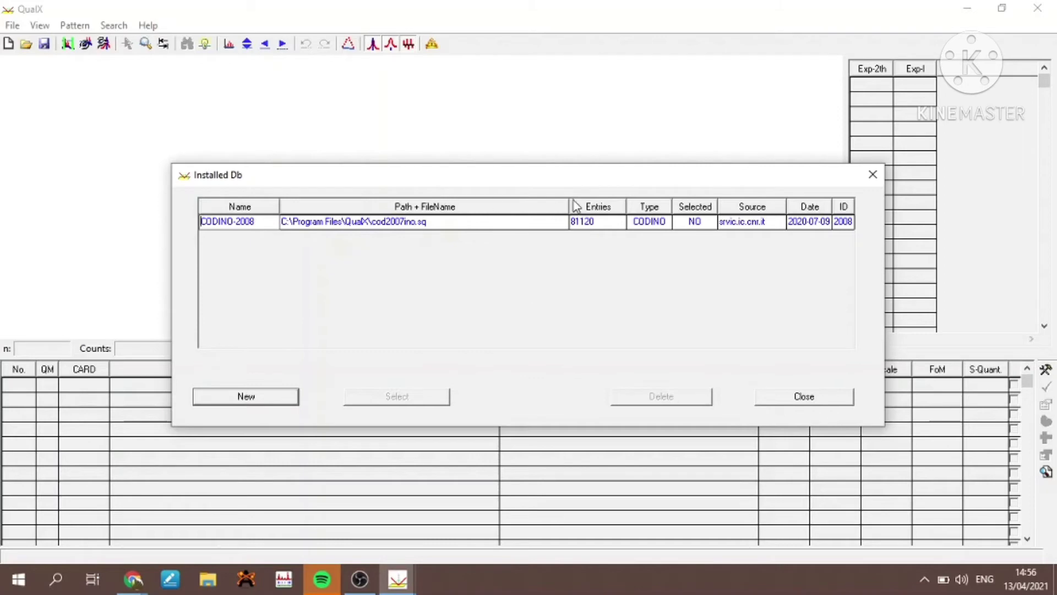
Select the installed CODINO-2008 database (POW_COD_2008) as the active one and close the list of installed databases
click(698, 222)
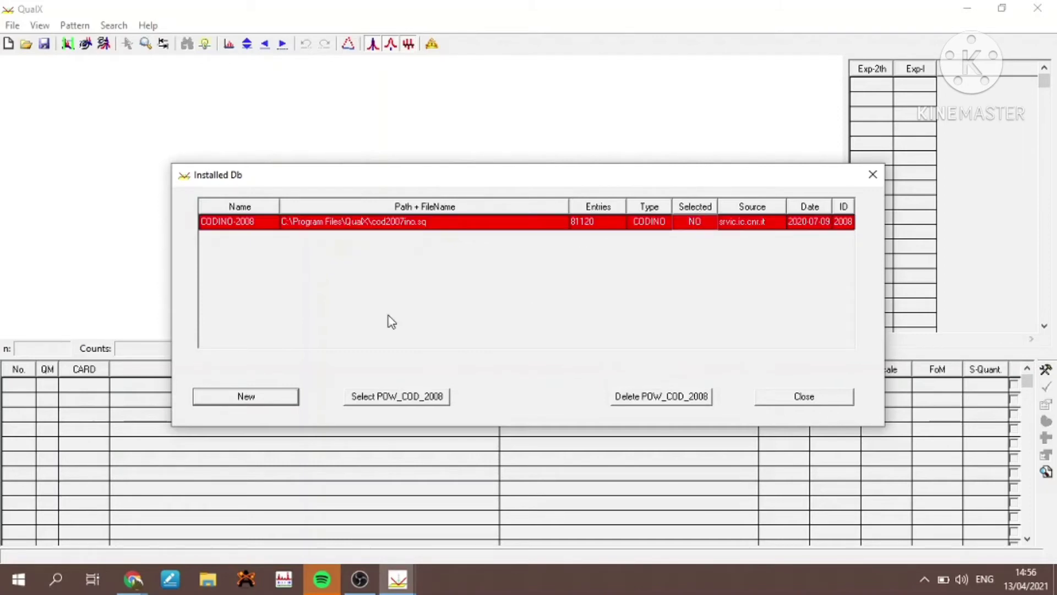
click(371, 397)
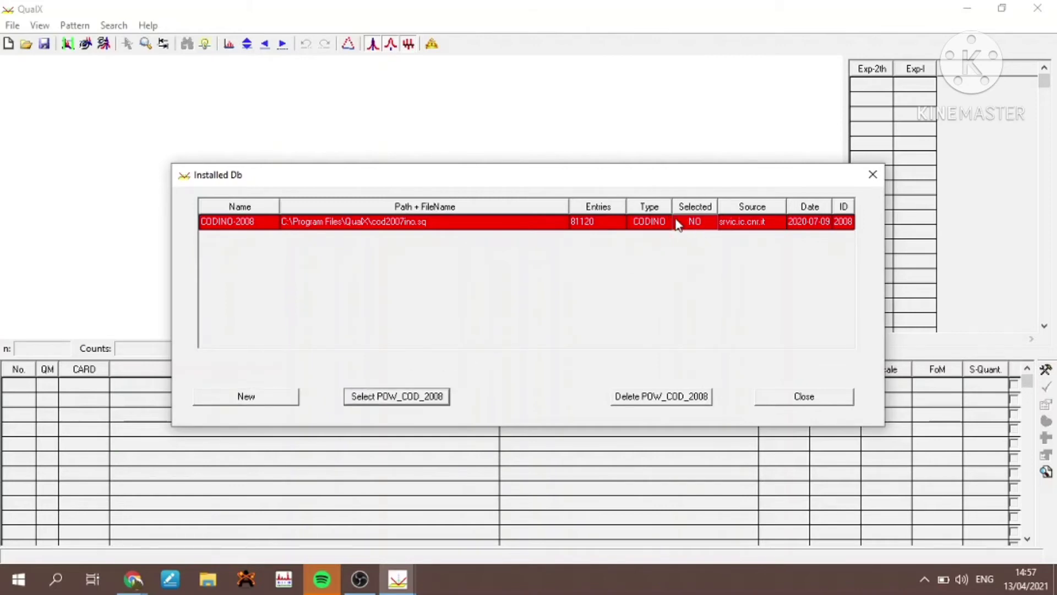
click(713, 221)
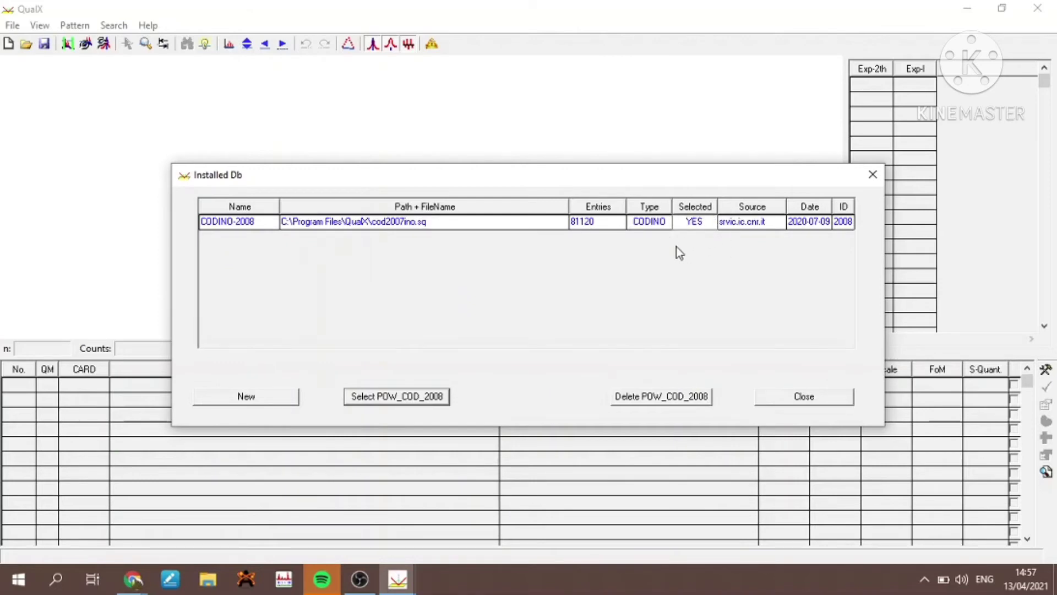
click(801, 397)
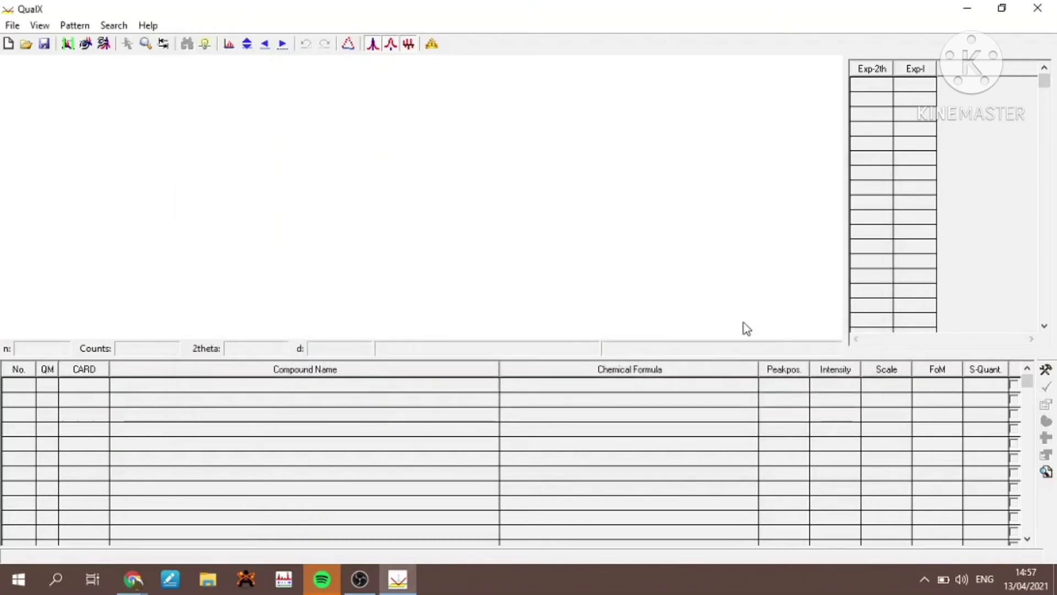
Import the diffraction data file Sillimanite.dat from the ELSUD folder with Cu radiation, lambda 1.540560
click(40, 26)
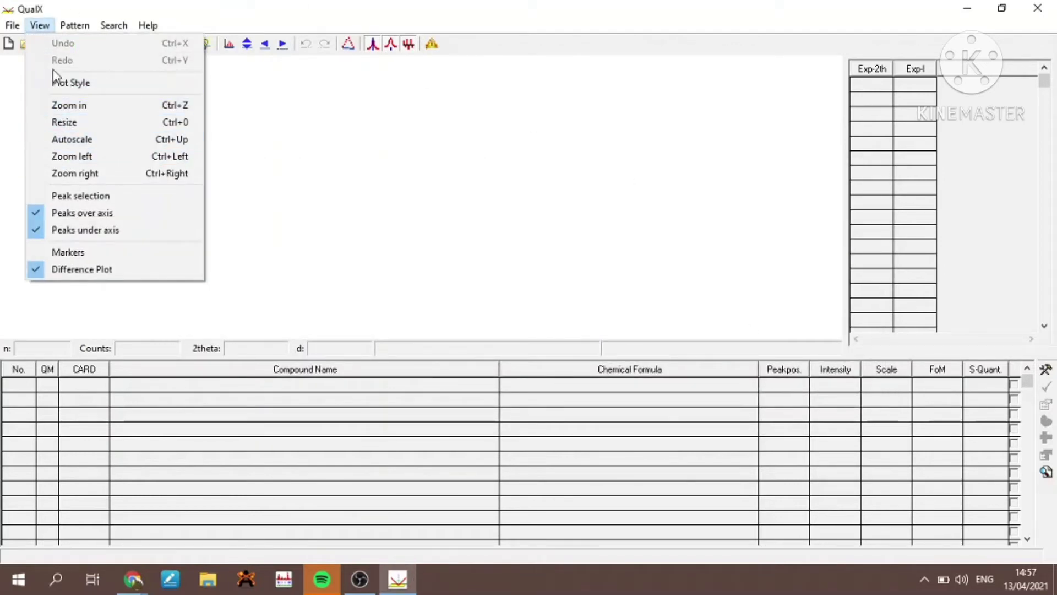
click(28, 29)
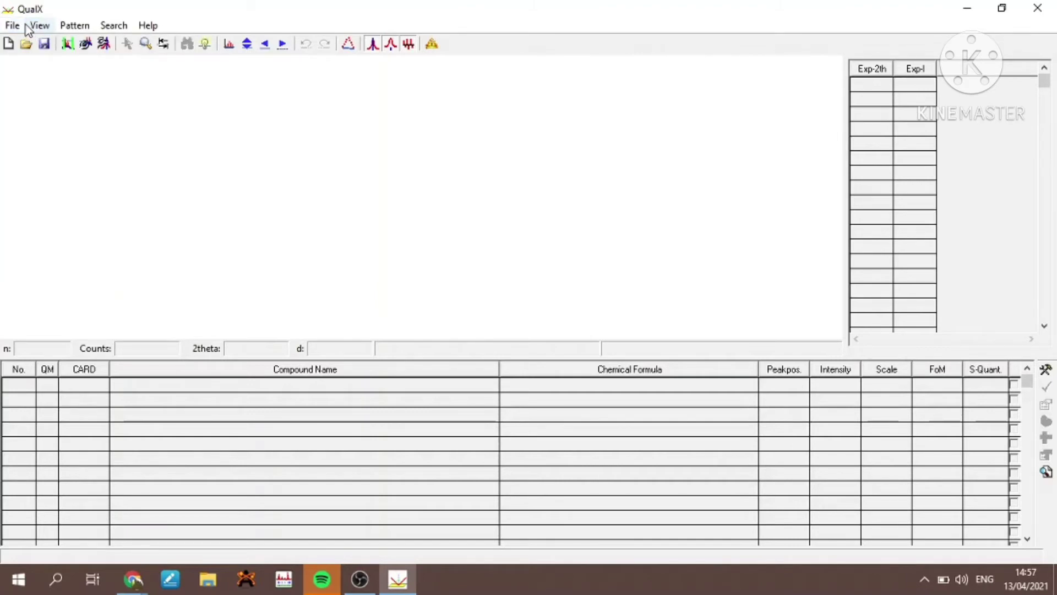
click(20, 26)
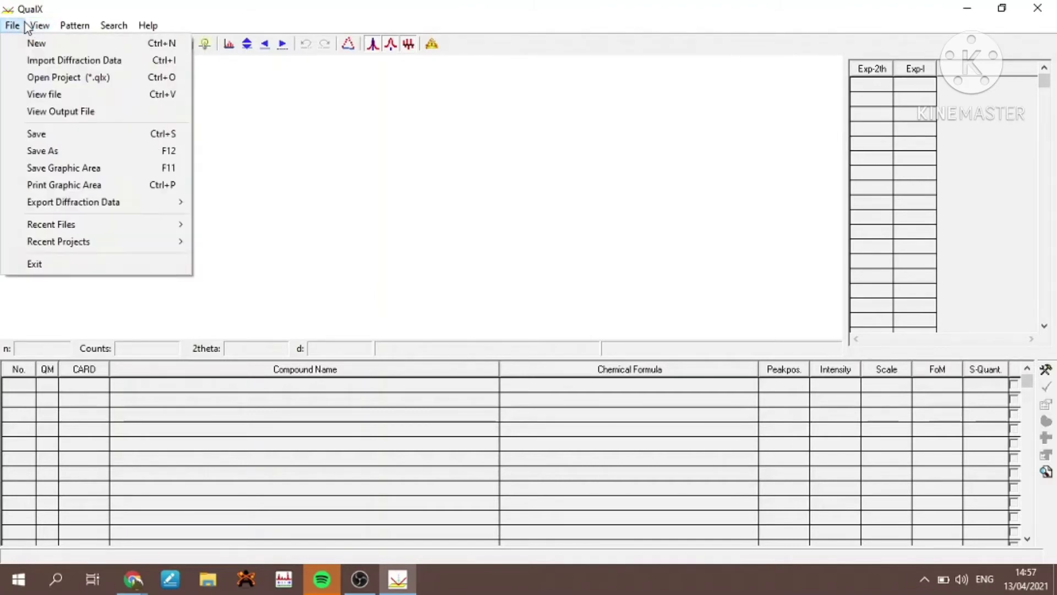
click(18, 59)
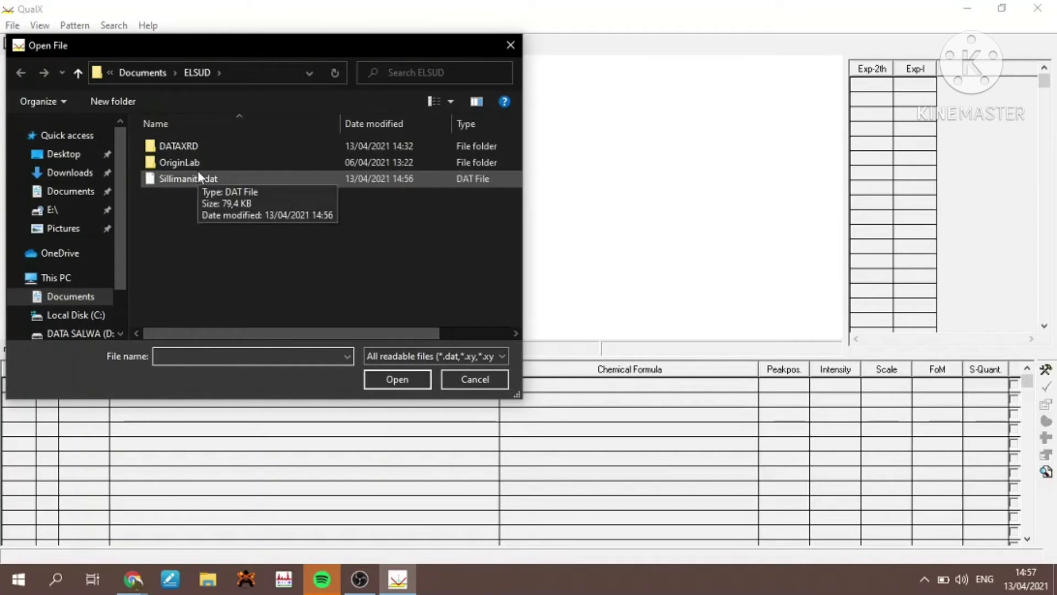
click(199, 176)
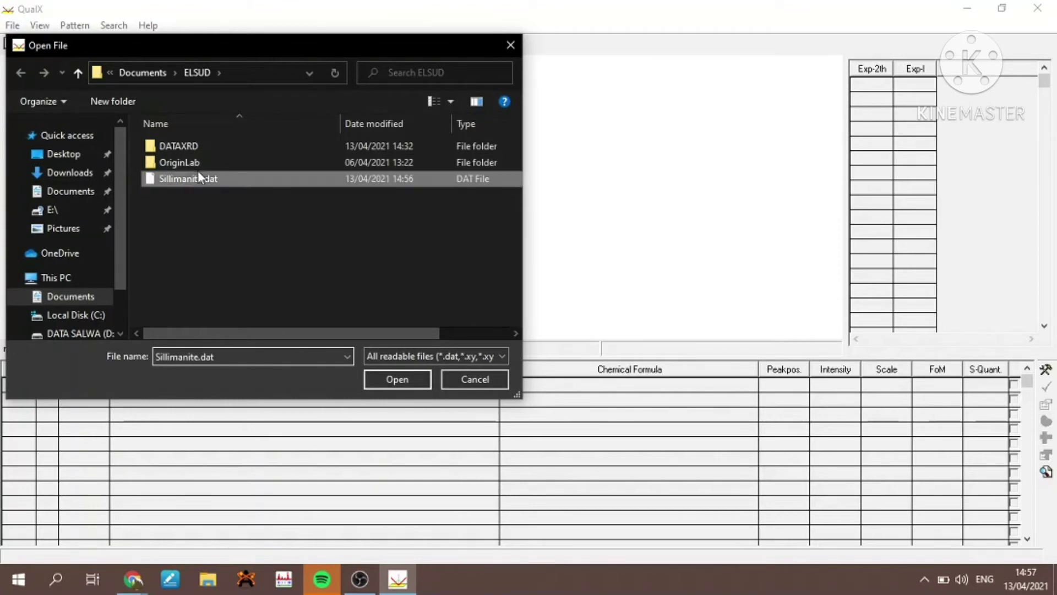
click(385, 377)
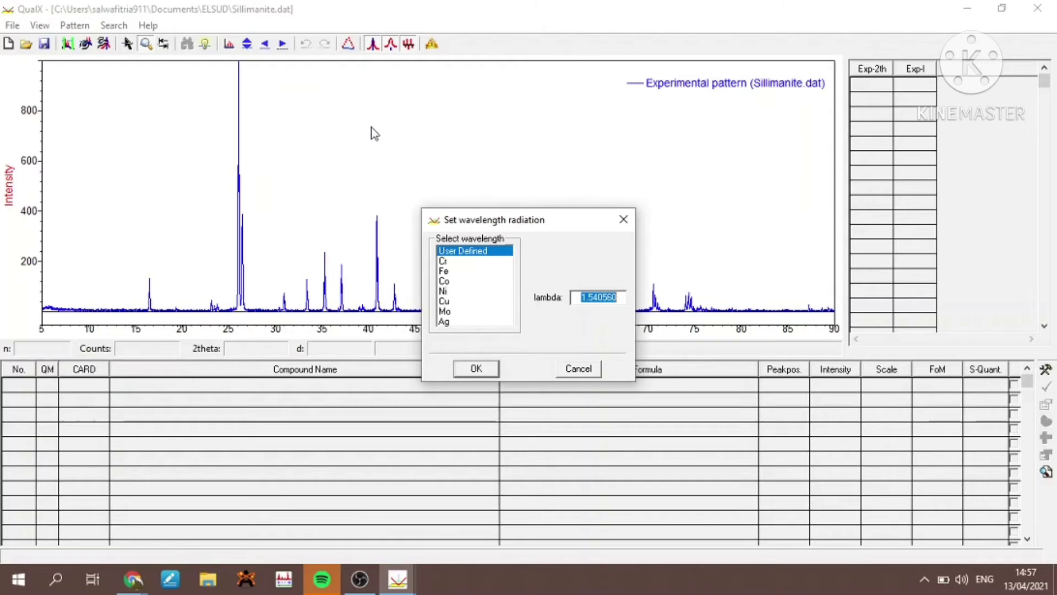
click(446, 301)
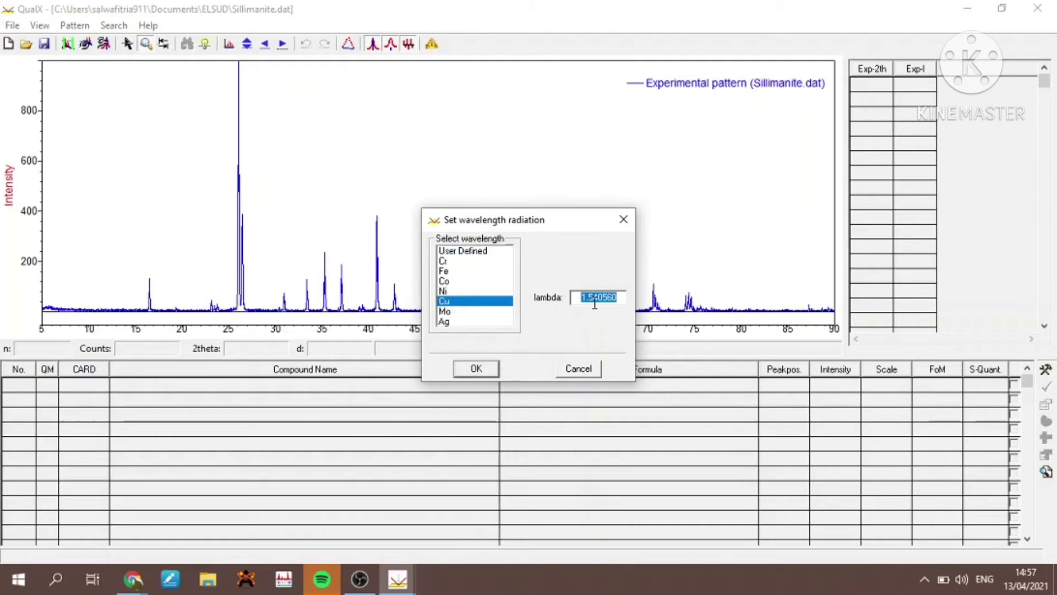
click(461, 368)
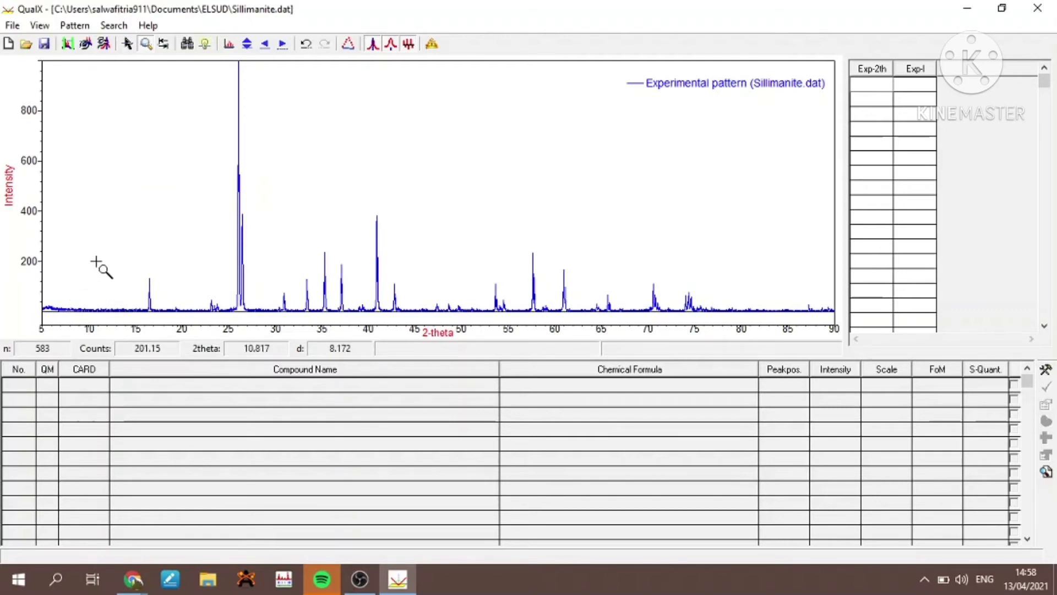
Apply Savitzky-Golay smoothing to the Sillimanite pattern with a reduced number of points and a lower polynomial degree
click(22, 28)
mouse_move(26, 28)
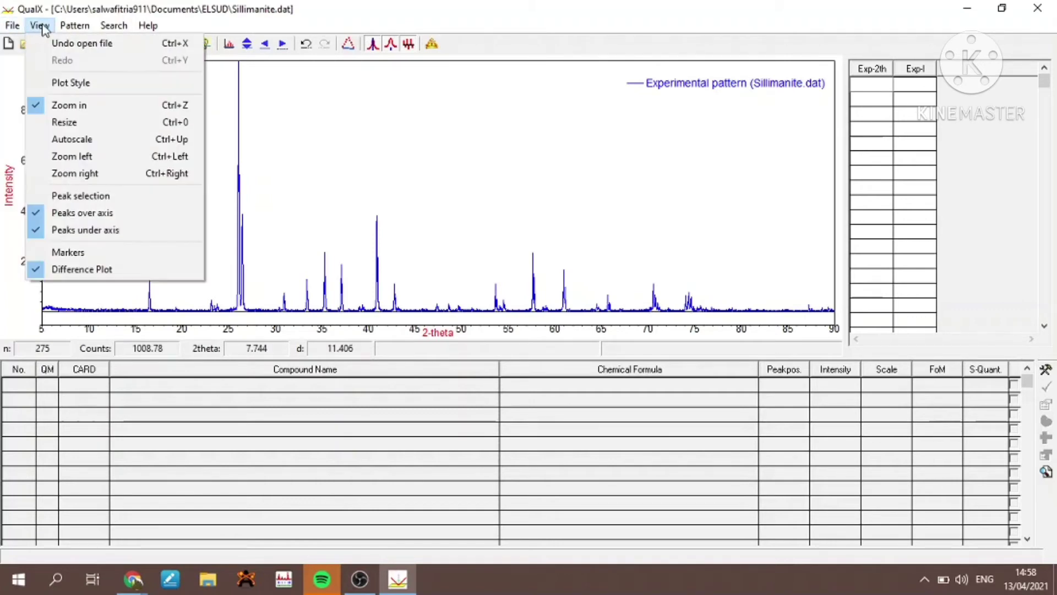
mouse_move(72, 29)
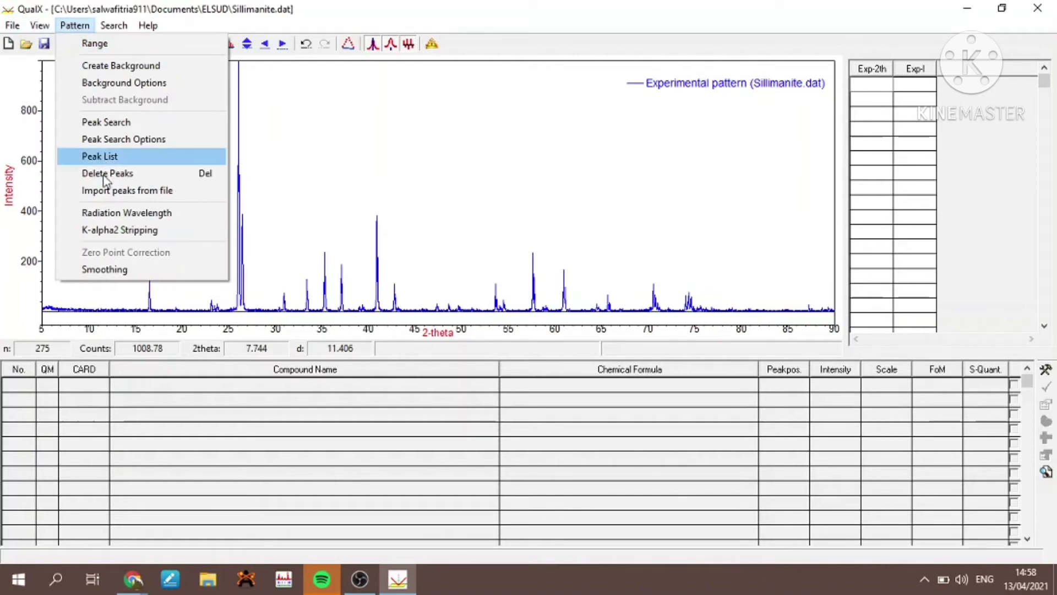
click(94, 265)
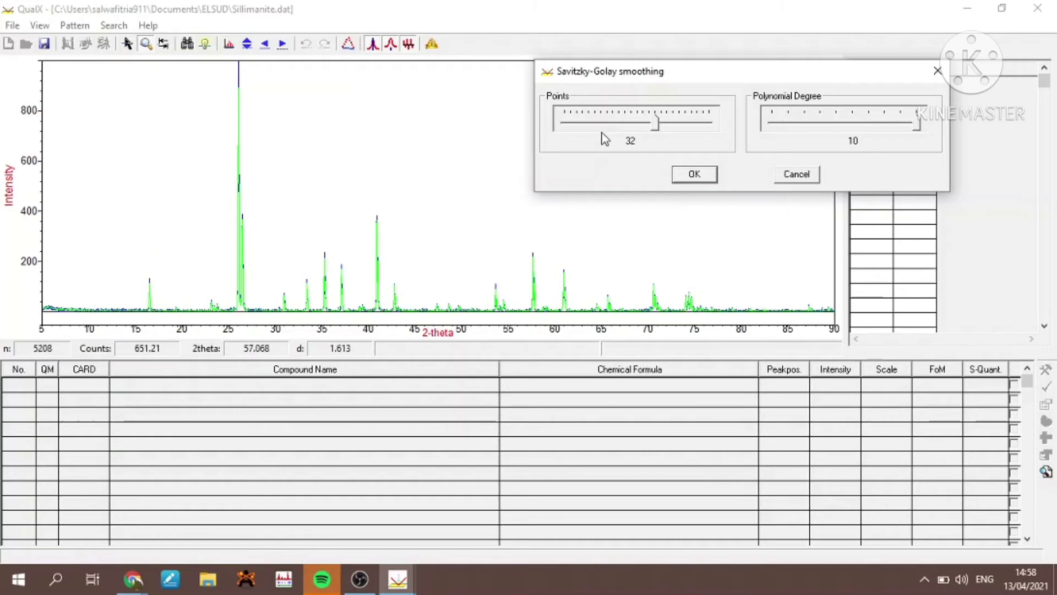
click(660, 125)
drag(686, 124, 645, 127)
drag(915, 125, 876, 125)
drag(644, 128, 617, 135)
click(693, 176)
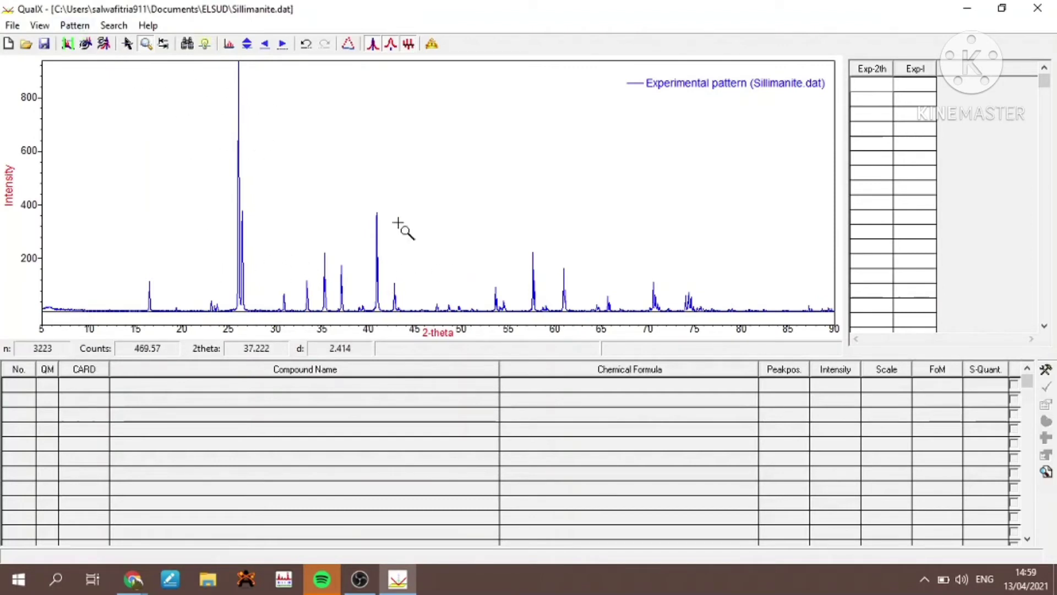
Run a peak search on the smoothed pattern, then raise its intensity threshold to 2.65 and lower the sensitivity
click(94, 31)
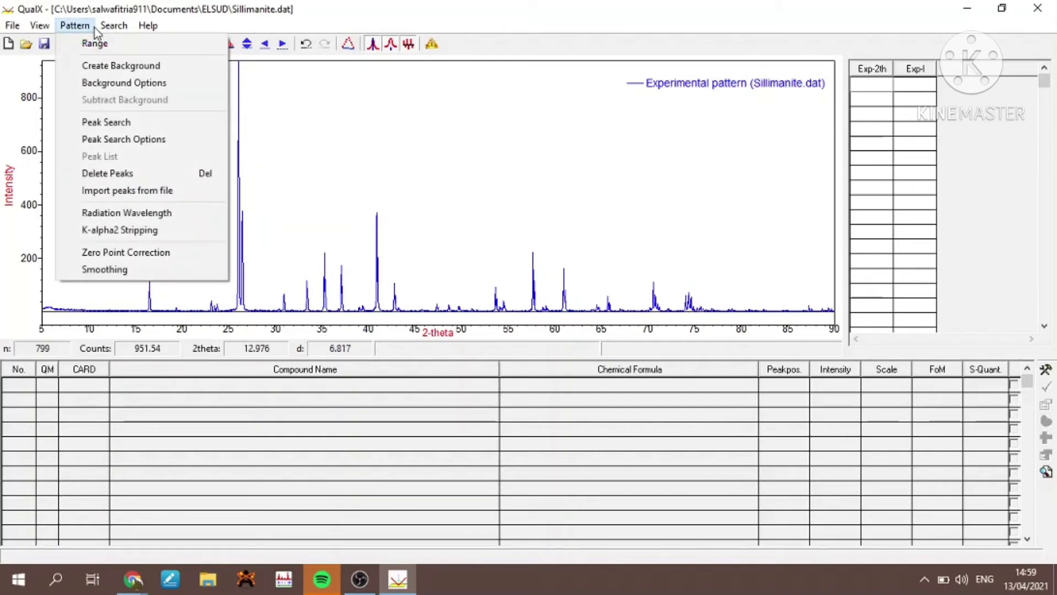
click(114, 122)
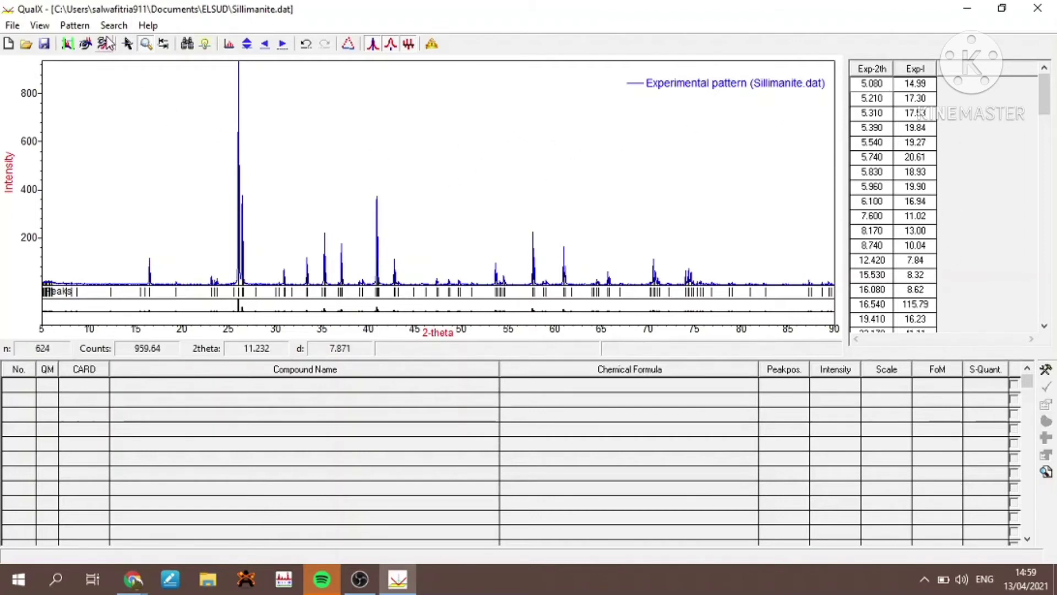
click(75, 26)
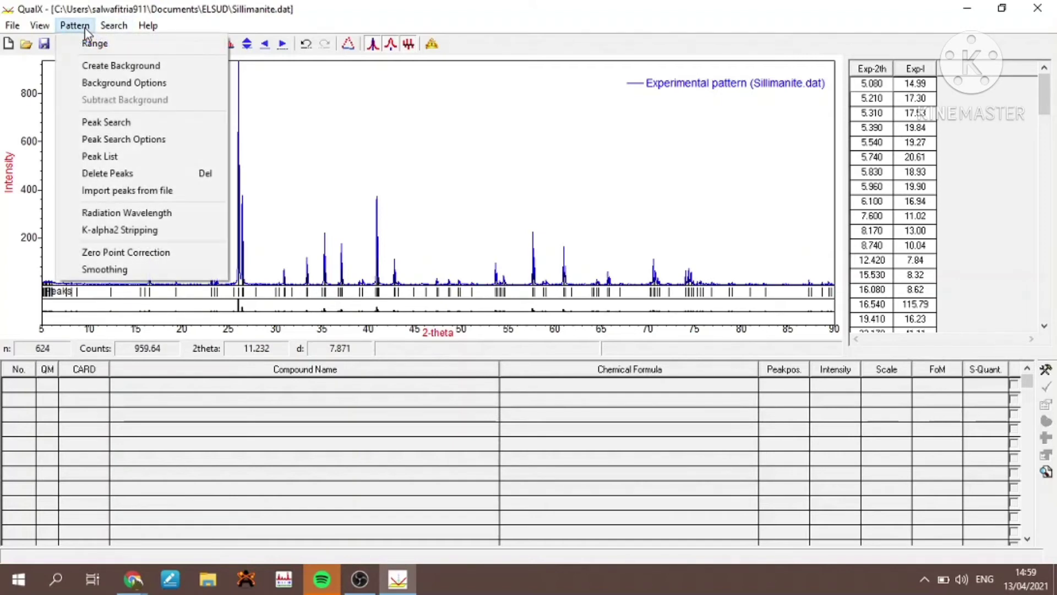
click(134, 139)
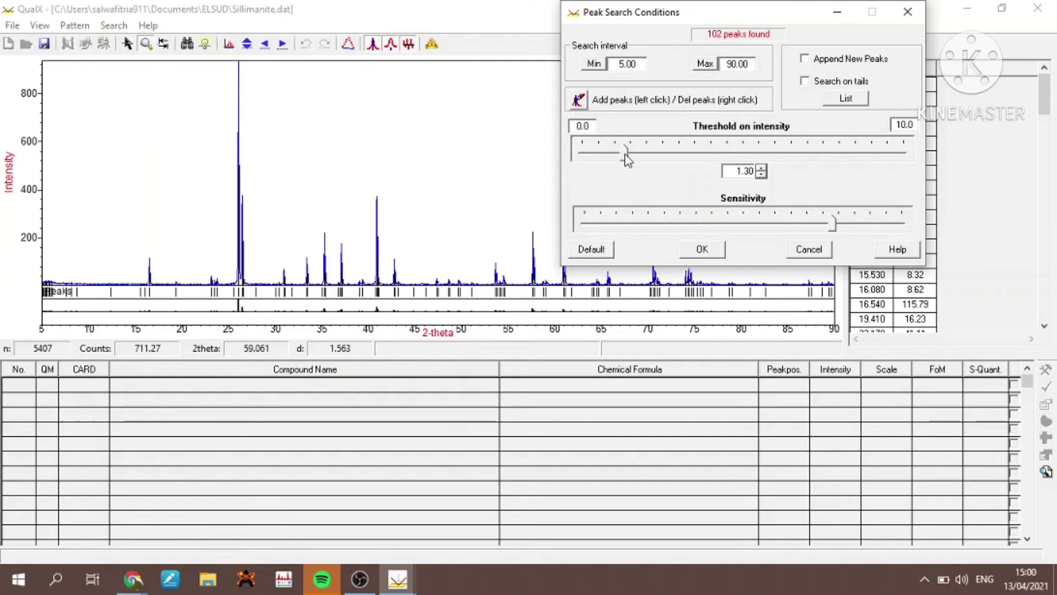
drag(626, 155, 664, 158)
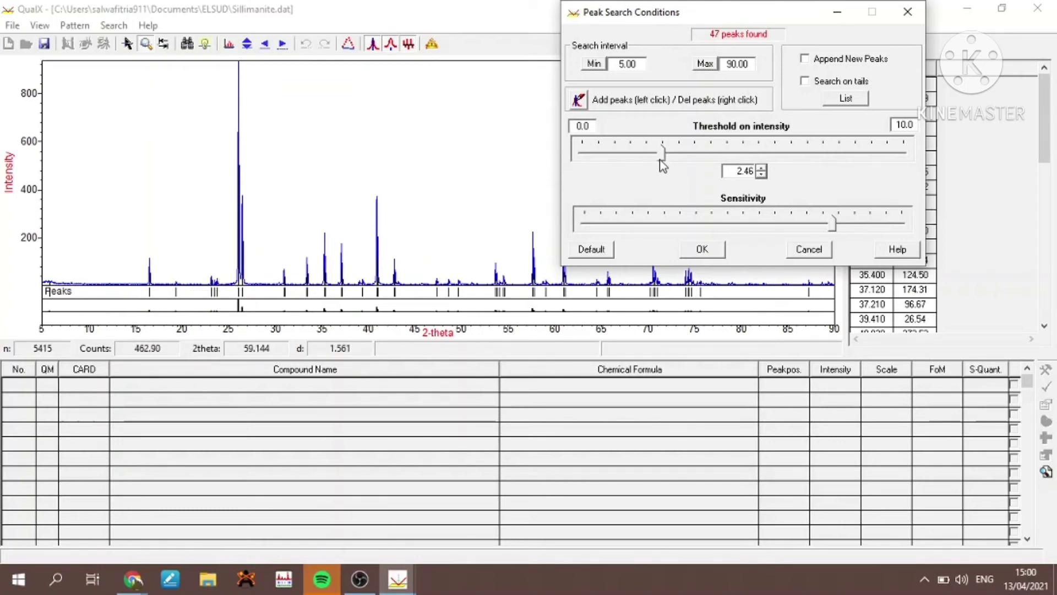
drag(661, 158, 670, 156)
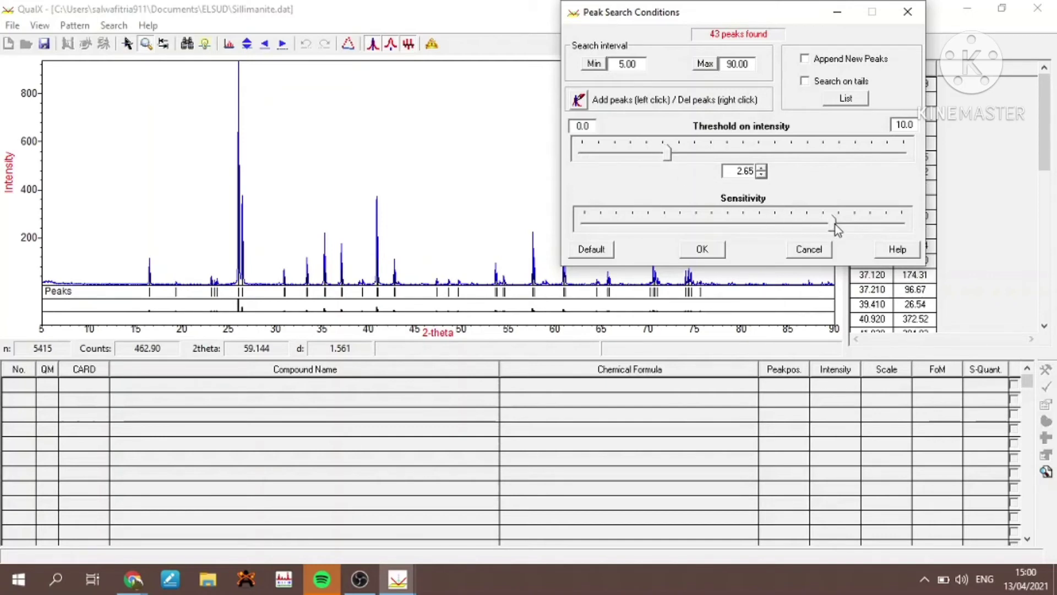
drag(836, 228, 810, 228)
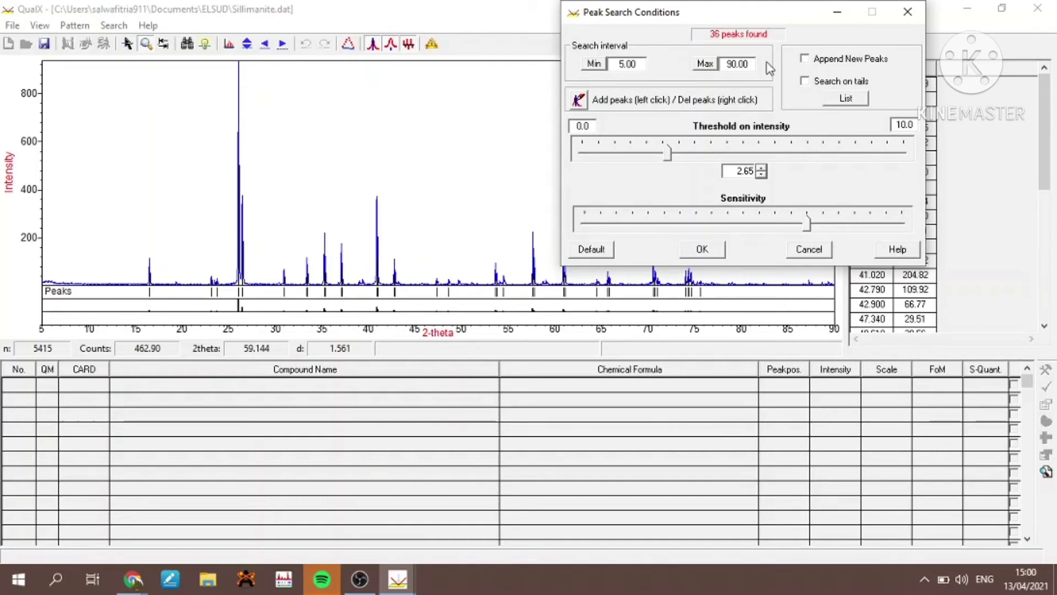
click(693, 255)
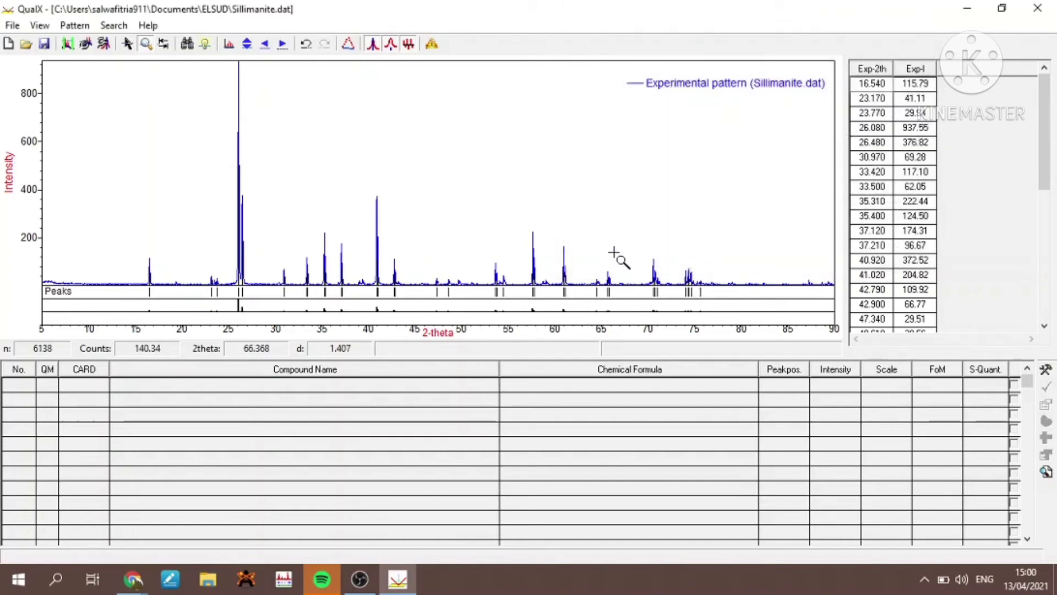
Run the search-match for the detected peaks and select card 00-231-0786 in the results list
click(122, 28)
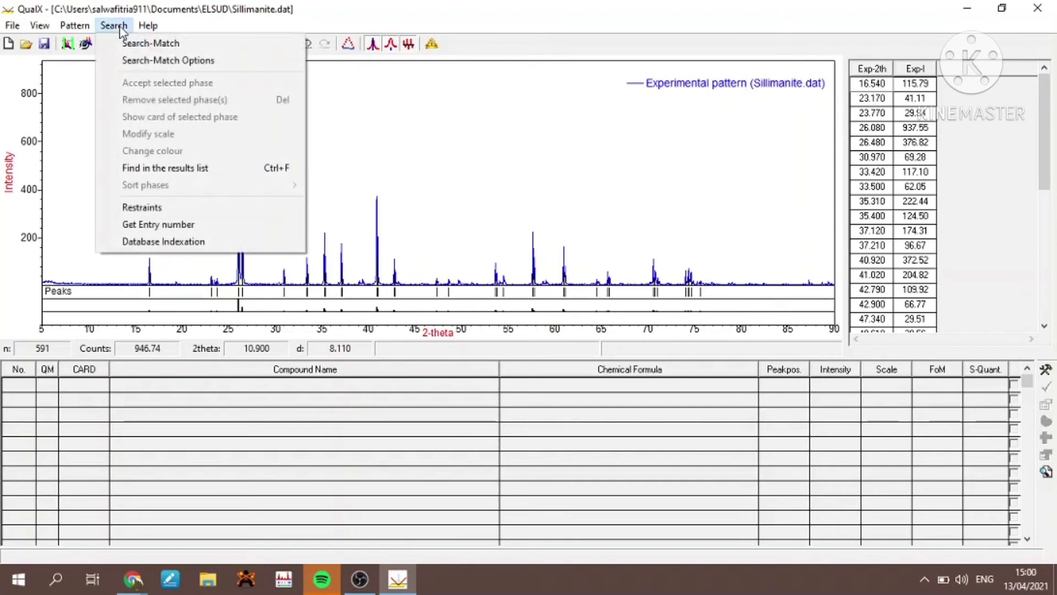
click(144, 43)
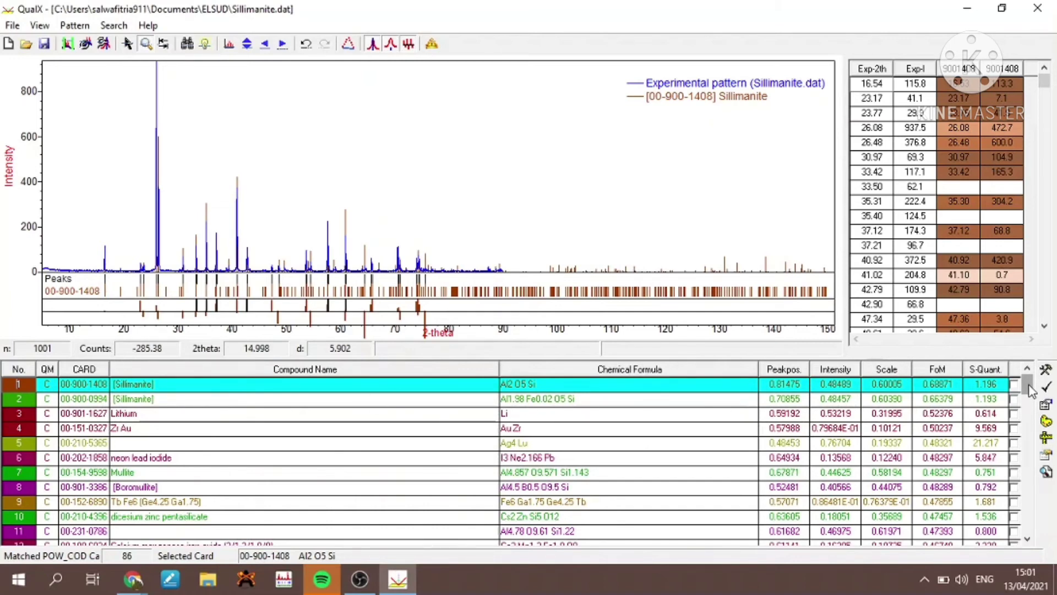
mouse_move(1031, 390)
mouse_down()
mouse_move(1035, 504)
mouse_move(1032, 389)
mouse_up()
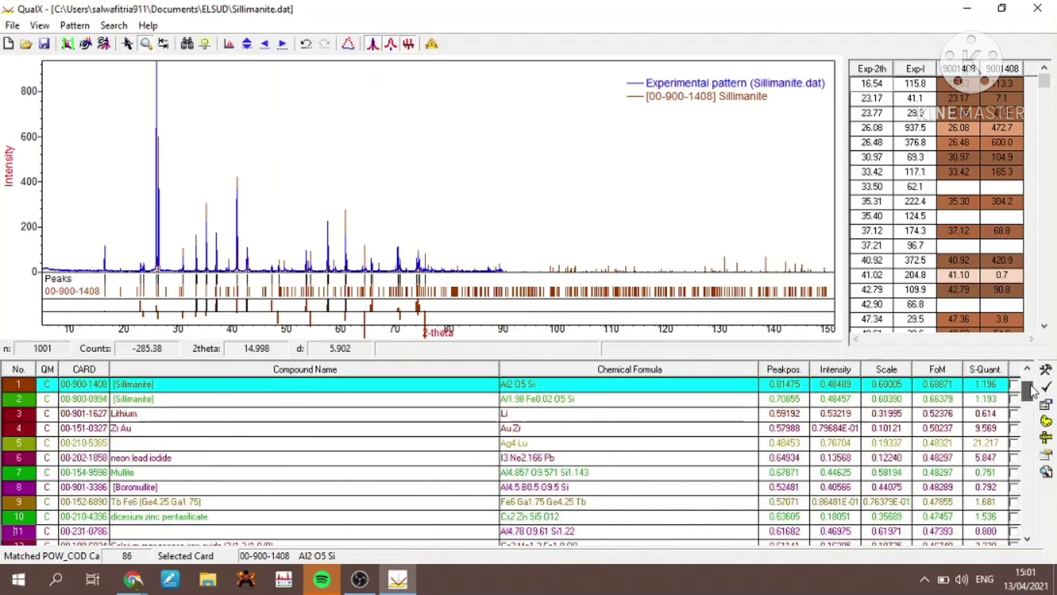
key(Down)
key(Page_Down)
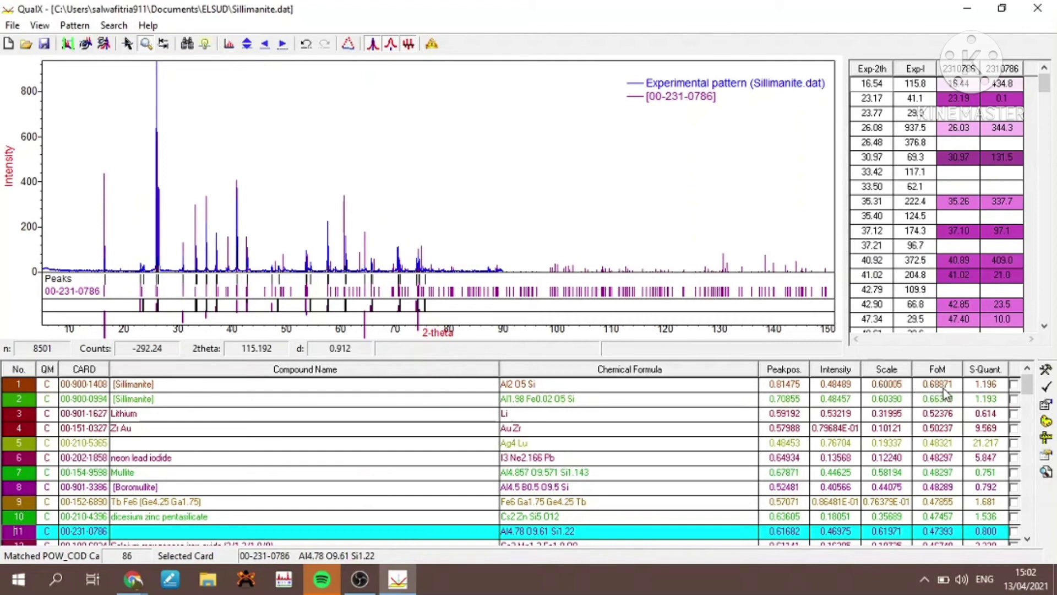
Tick the Sillimanite card 00-900-1408 and accept the selected phase, card 00-231-0786
click(1017, 385)
click(981, 385)
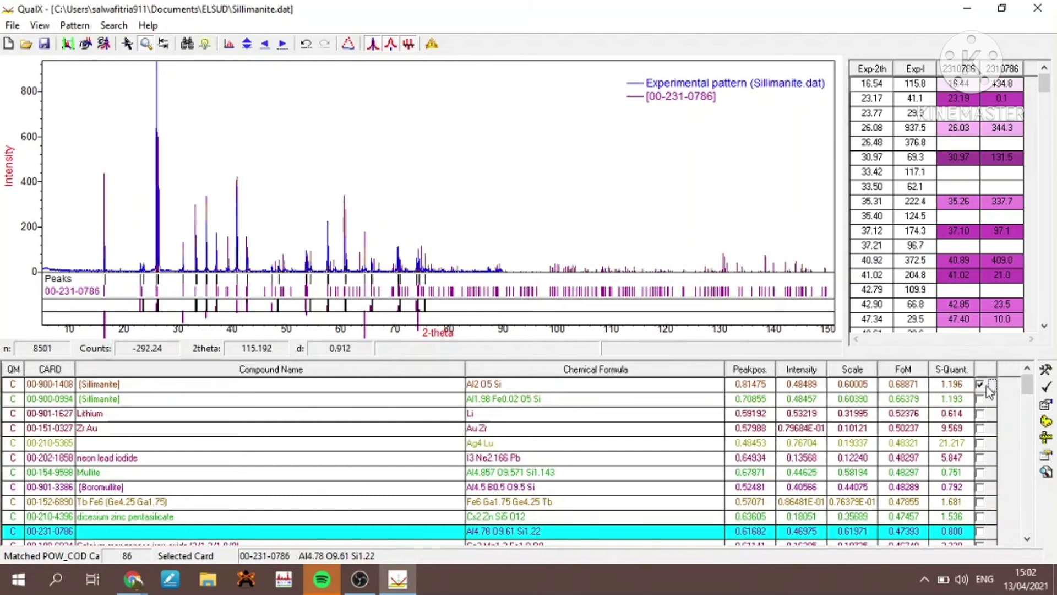
click(1046, 387)
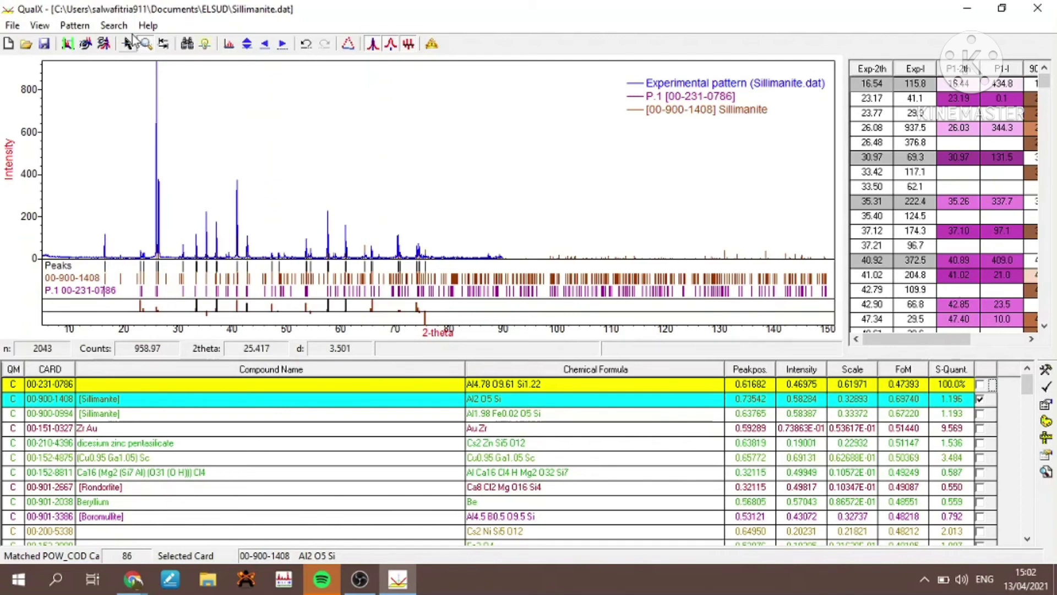
Show the card of the selected Sillimanite phase 00-900-1408 and copy its COD CIF File web address
click(113, 25)
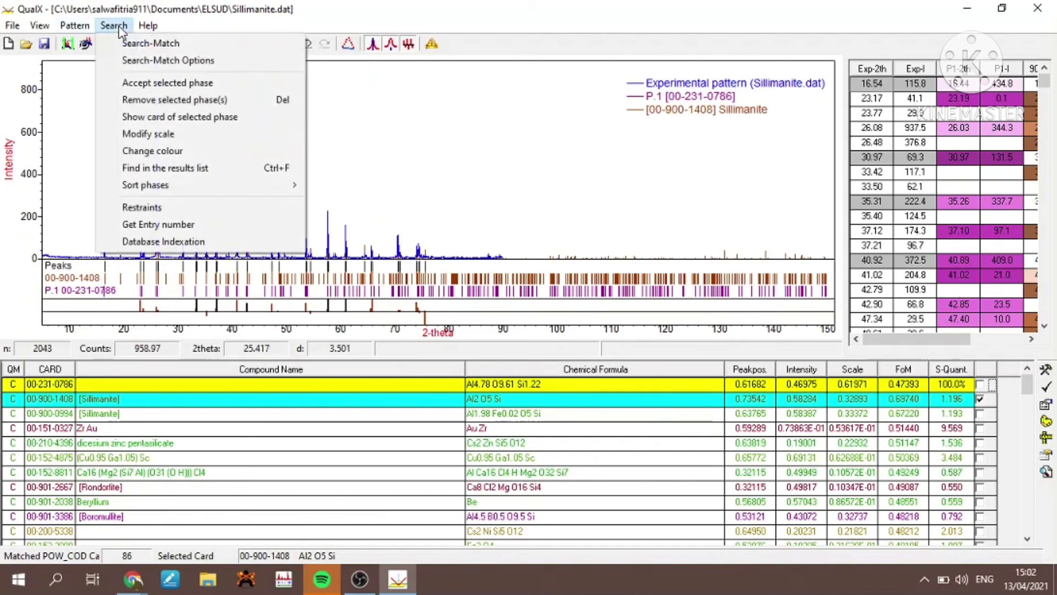
click(146, 116)
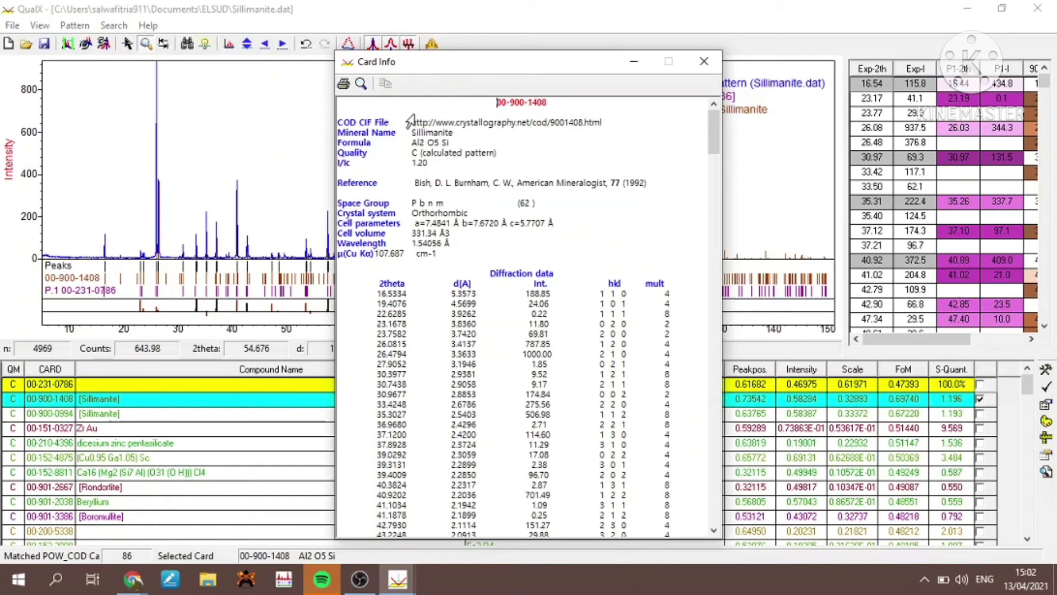
drag(612, 126, 414, 122)
key(ctrl+c)
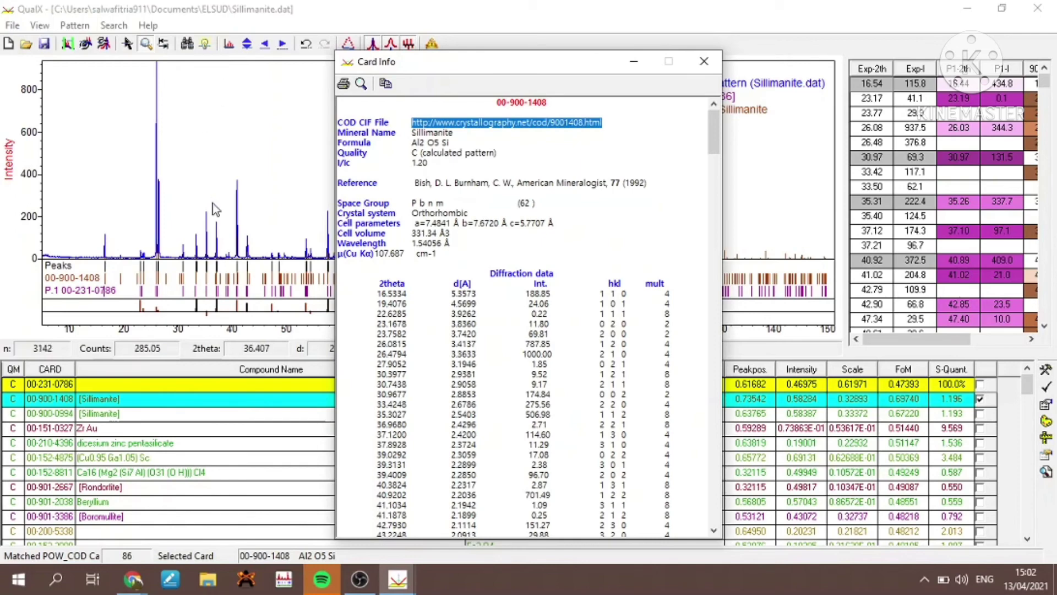
Switch to Chrome, open the copied COD address in a new tab and look over the preview for entry 9001408
mouse_move(135, 582)
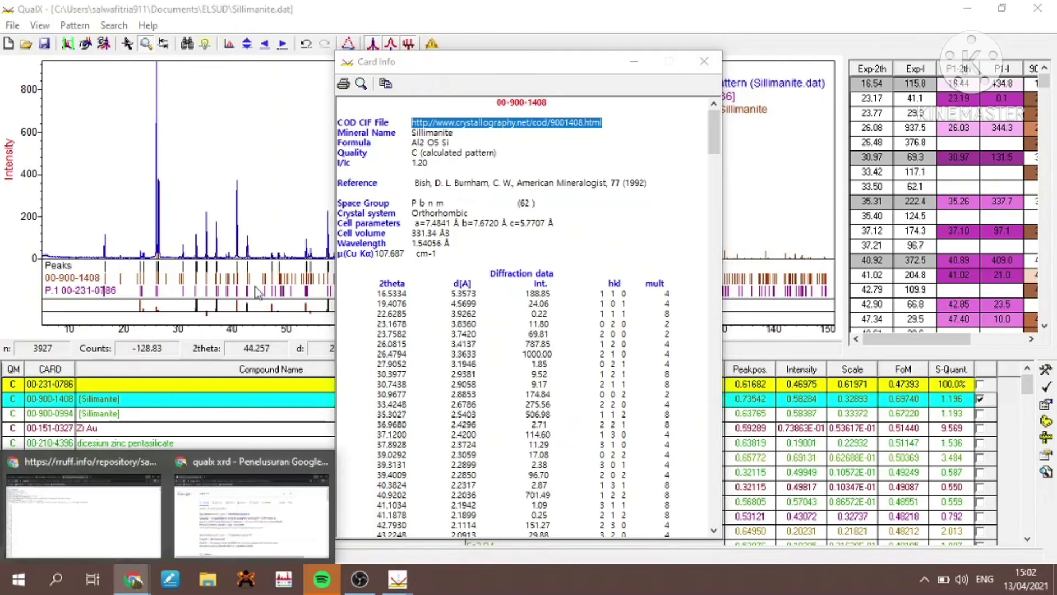
click(82, 537)
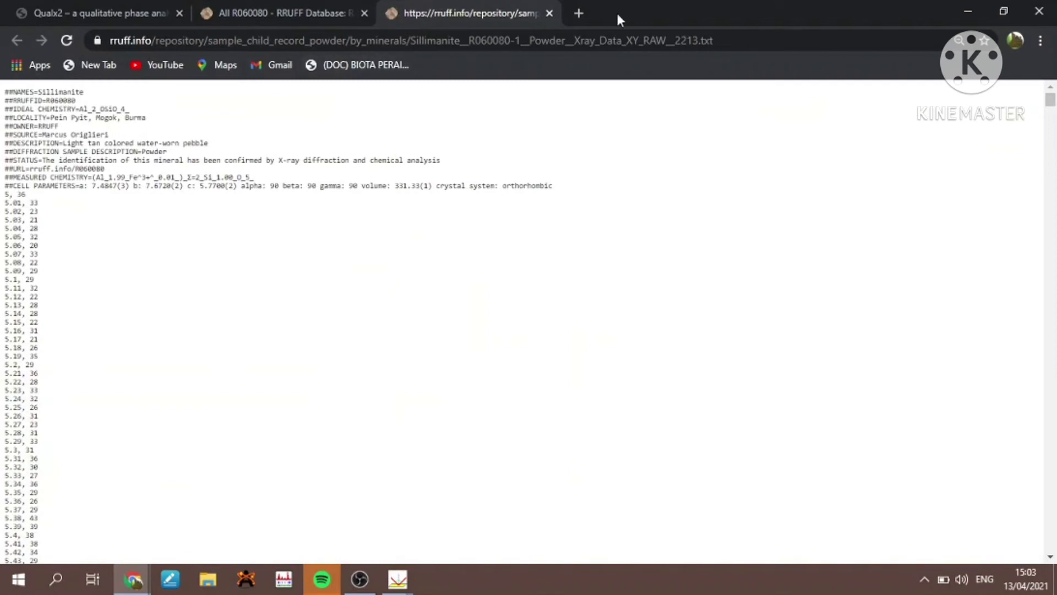
click(586, 14)
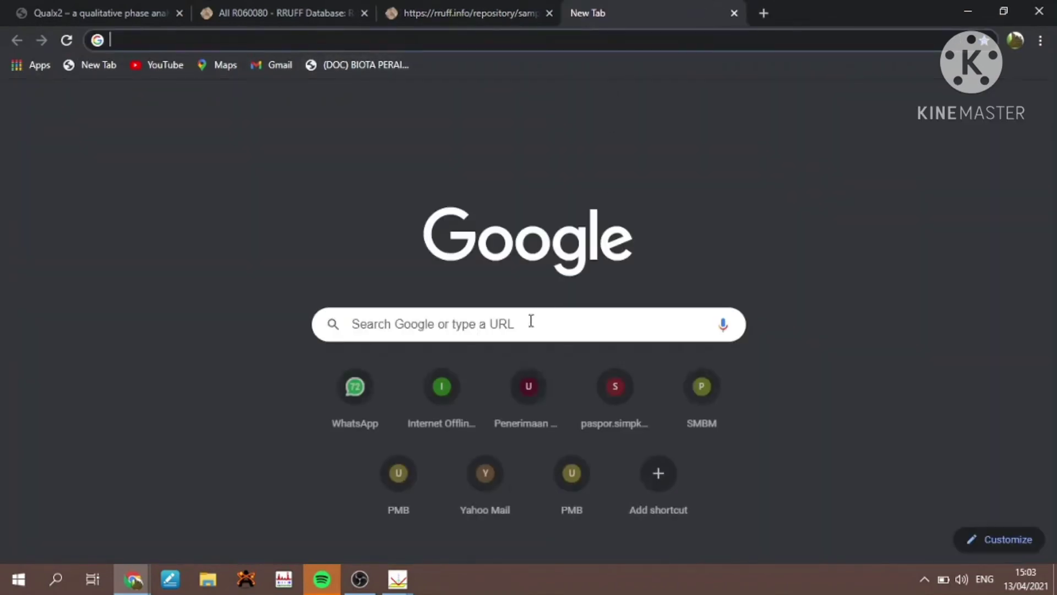
click(529, 323)
key(ctrl+v)
key(Return)
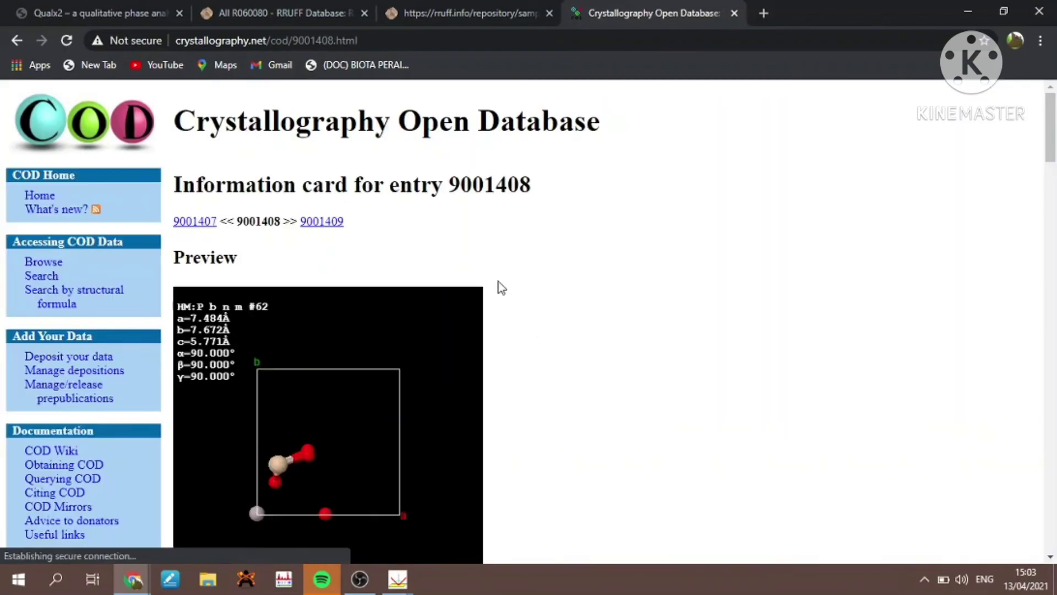
drag(1053, 134, 1052, 160)
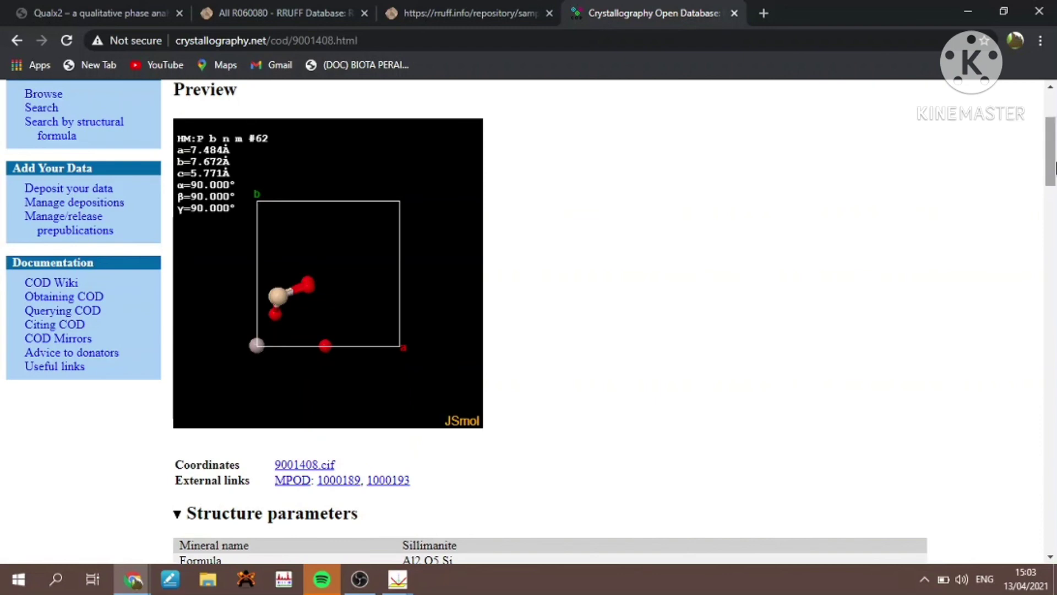
drag(1054, 161, 1029, 129)
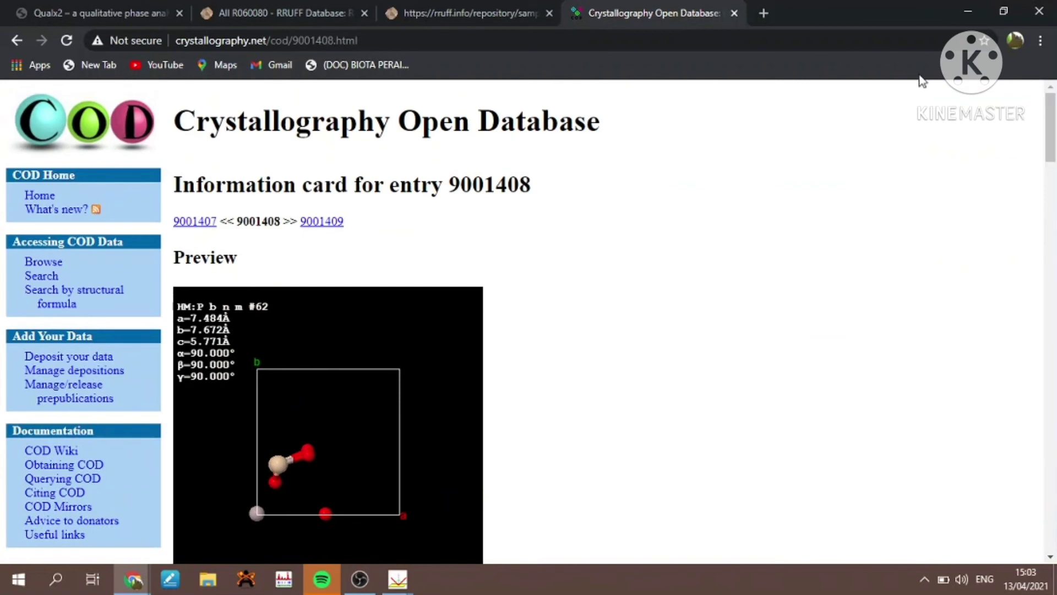
Switch back to QualX, review the Sillimanite card's diffraction data down to the physical properties and remarks, and close the card
mouse_move(398, 579)
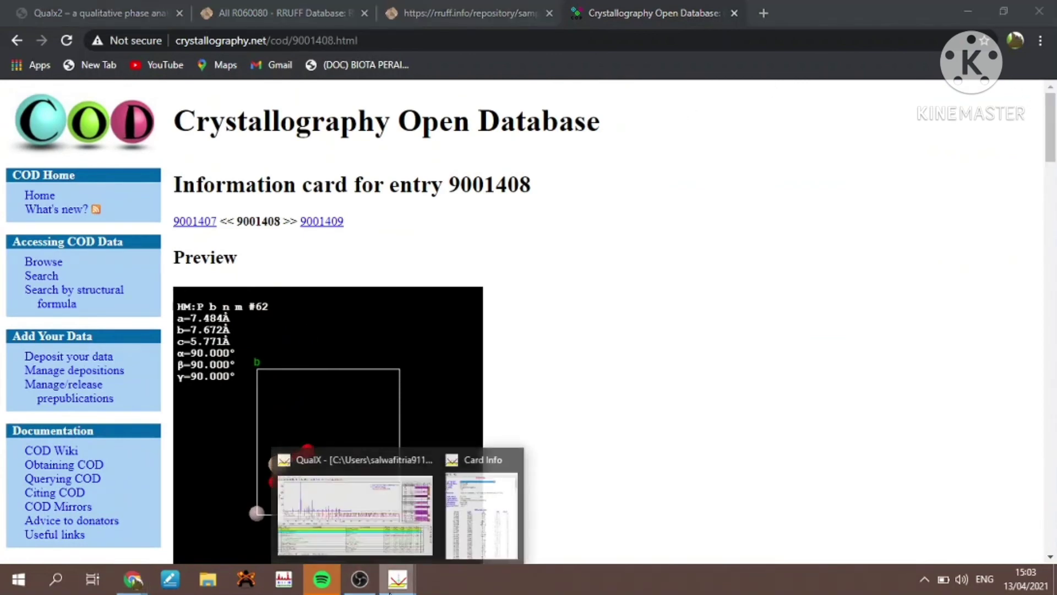
click(375, 533)
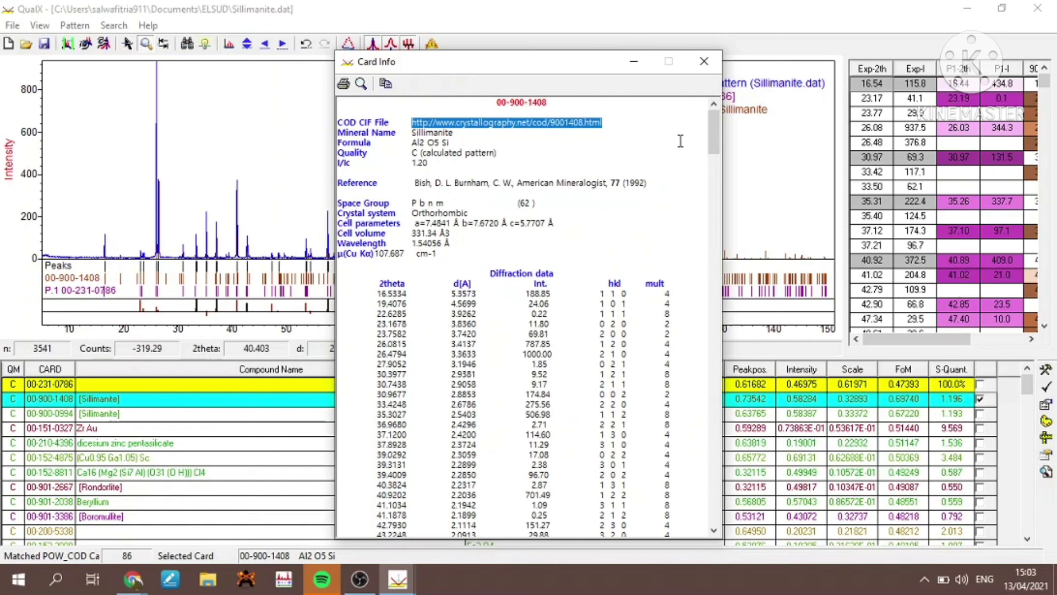
drag(718, 124, 726, 496)
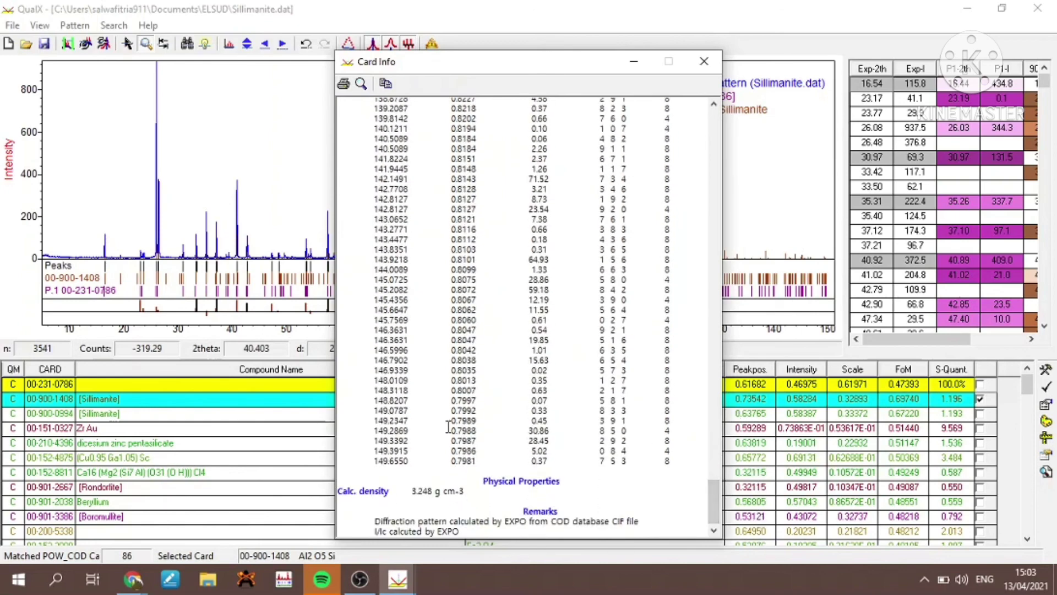
click(704, 62)
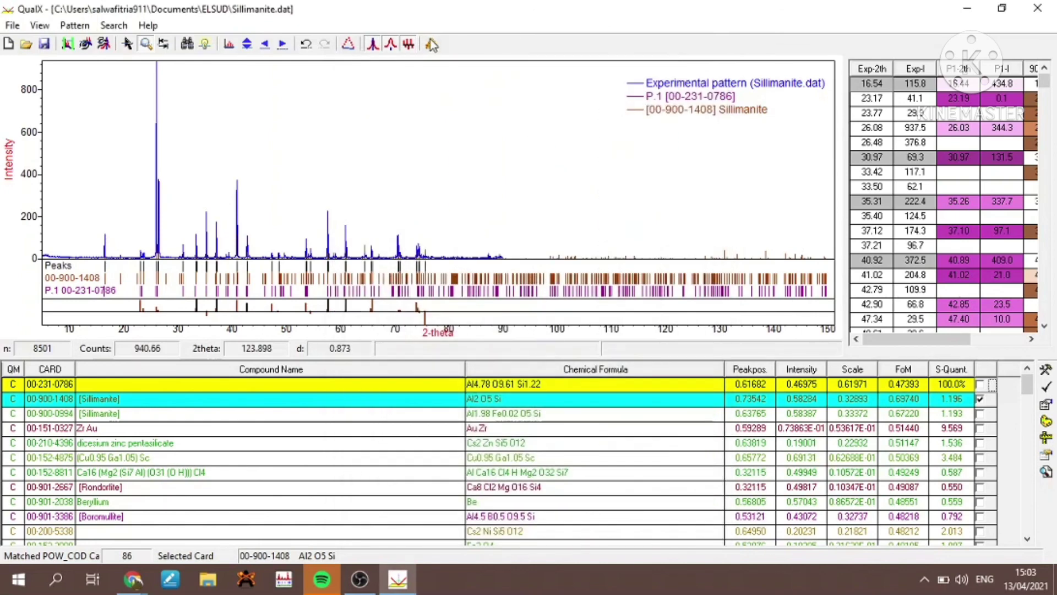
Save the analysis as the QualX file "Sillimanite data.qlx" in the ELSUD folder
click(44, 43)
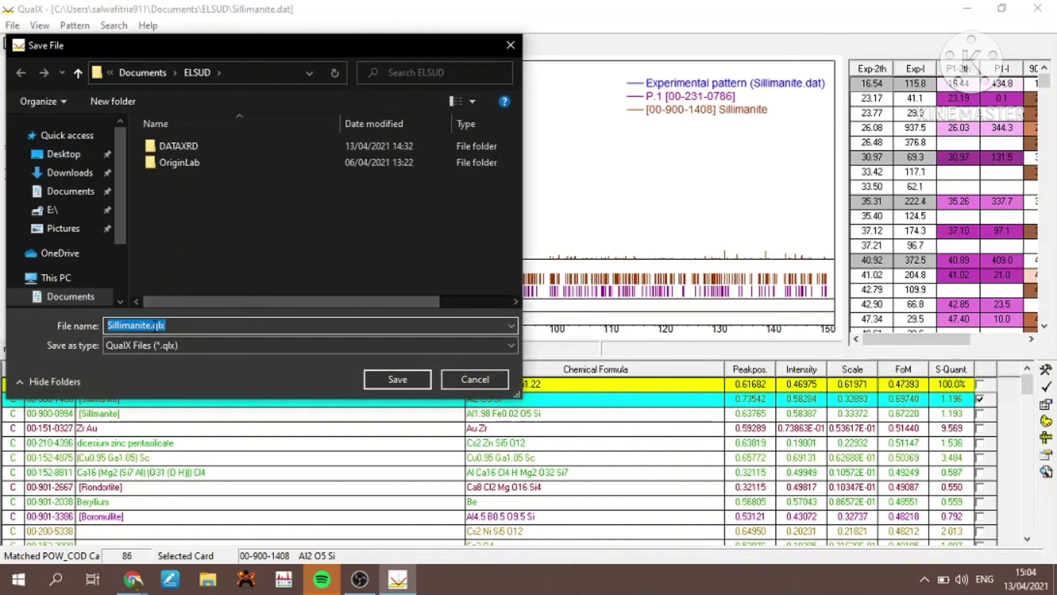
click(155, 326)
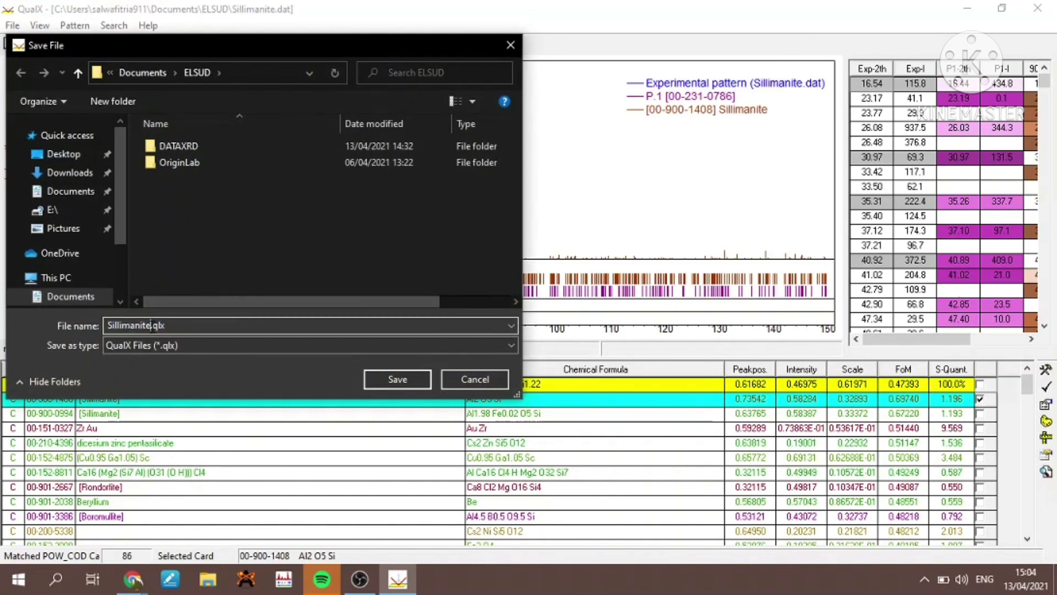
text(data)
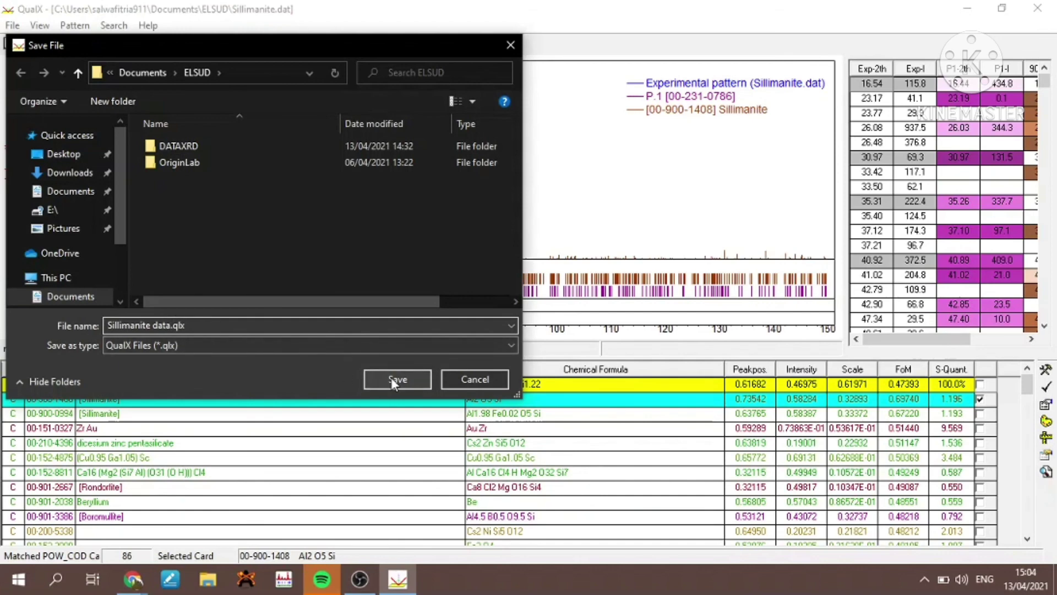
click(392, 380)
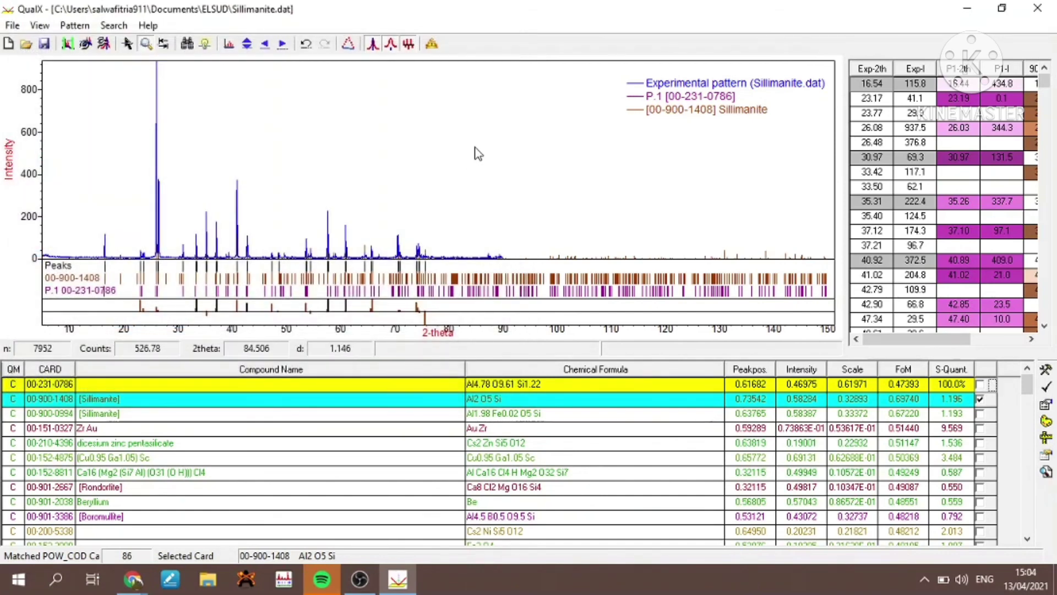